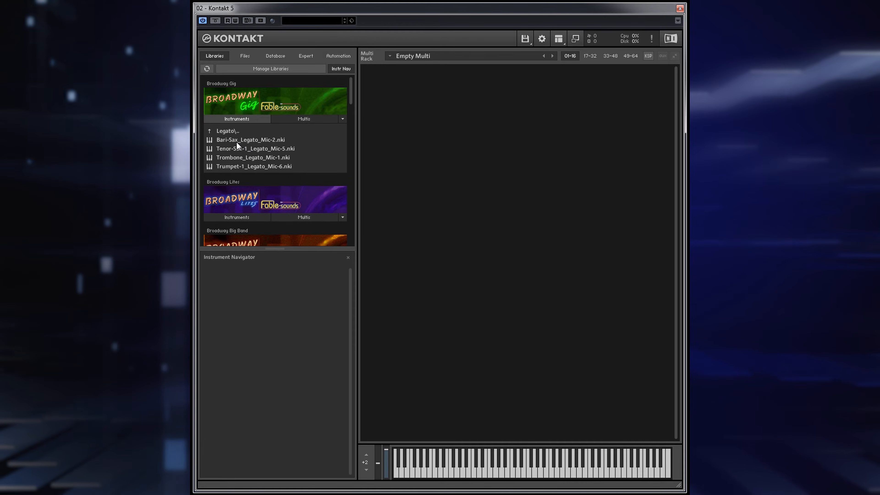
# - Load the Tenor-Sax-1_Legato_Mic-5 instrument from the Broadway Gig library with its Monitor page showing
pyautogui.doubleClick(240, 146)
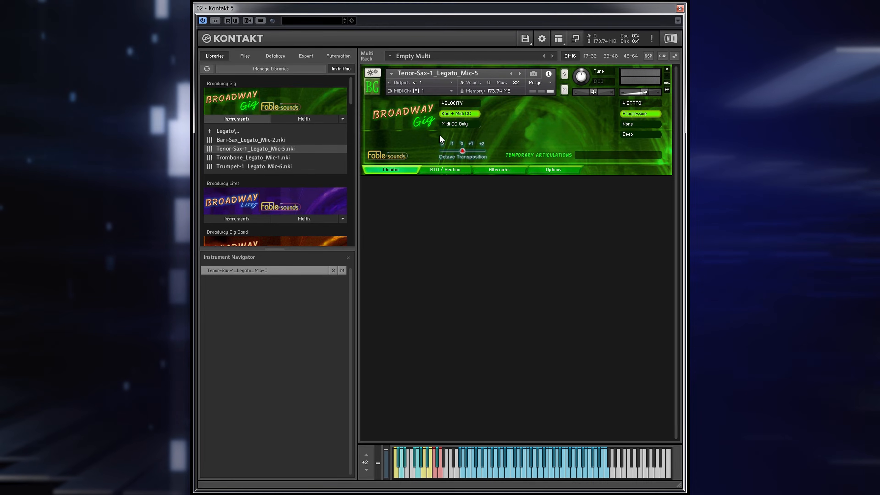
pyautogui.click(396, 173)
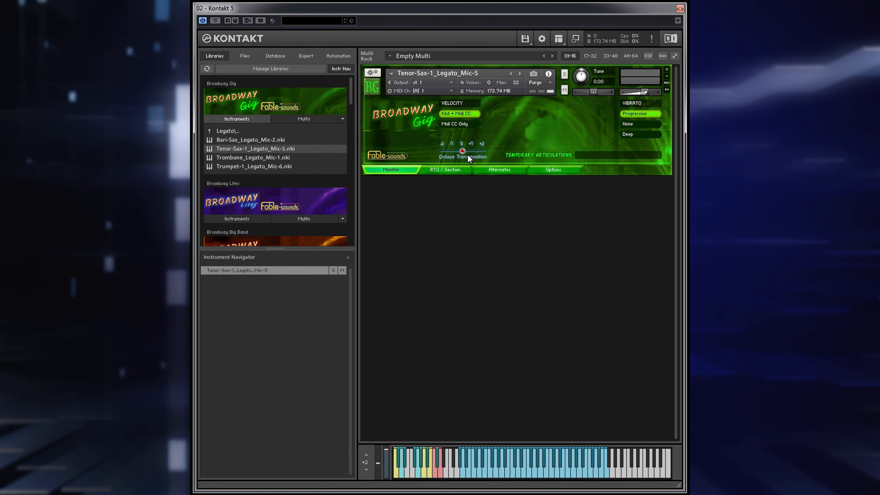
# - Try the octave transposition slider and the Midi CC Only velocity mode, restoring transposition to 0 and velocity to Kbd + Midi CC
pyautogui.moveTo(463, 152); pyautogui.dragTo(470, 151)
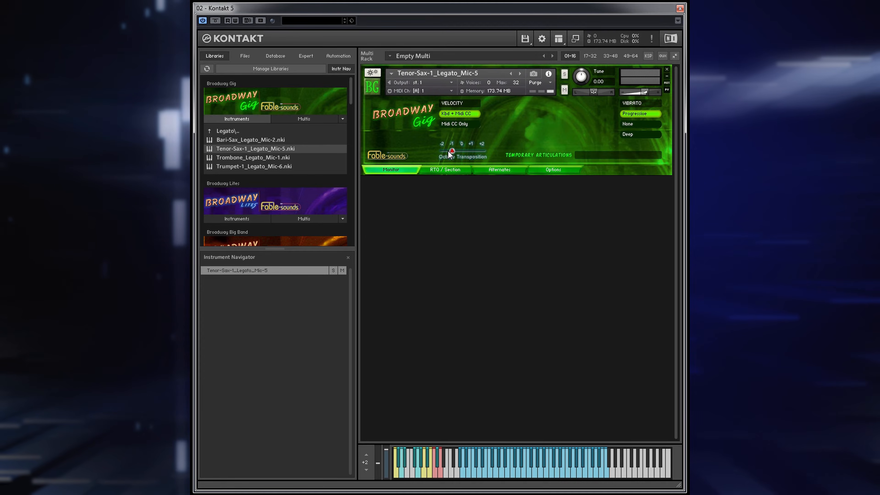
pyautogui.moveTo(440, 154); pyautogui.dragTo(456, 152)
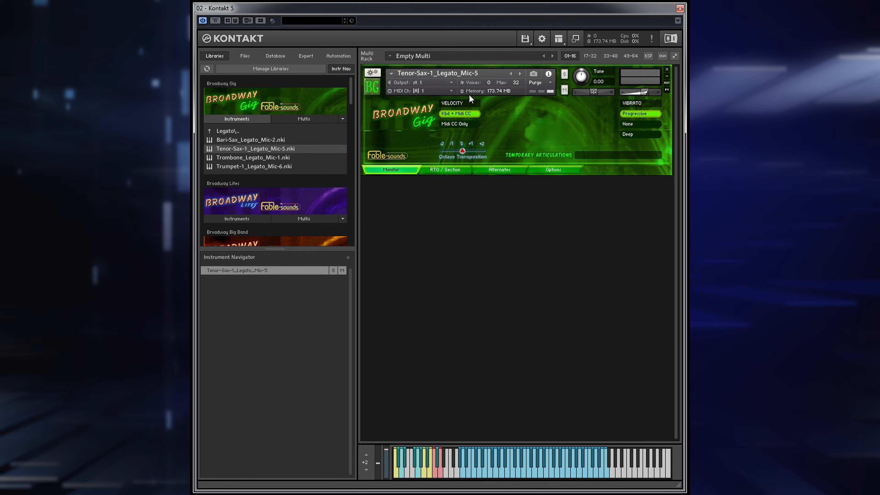
pyautogui.click(465, 124)
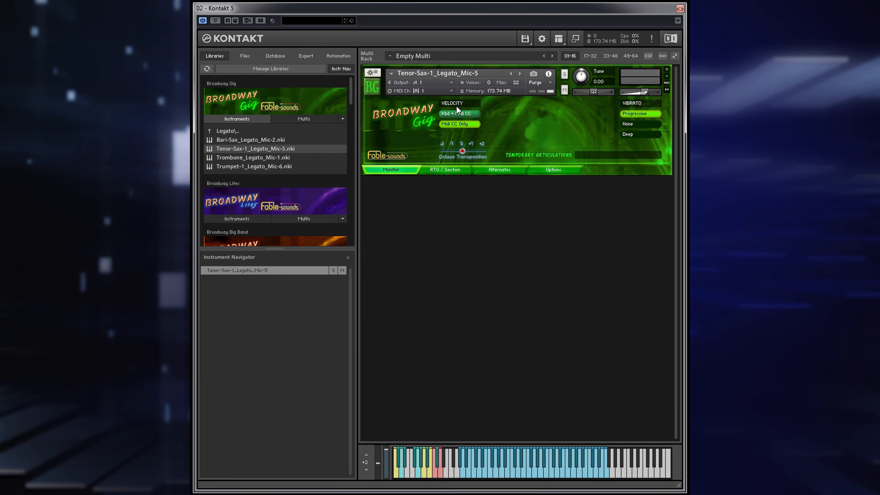
pyautogui.click(463, 111)
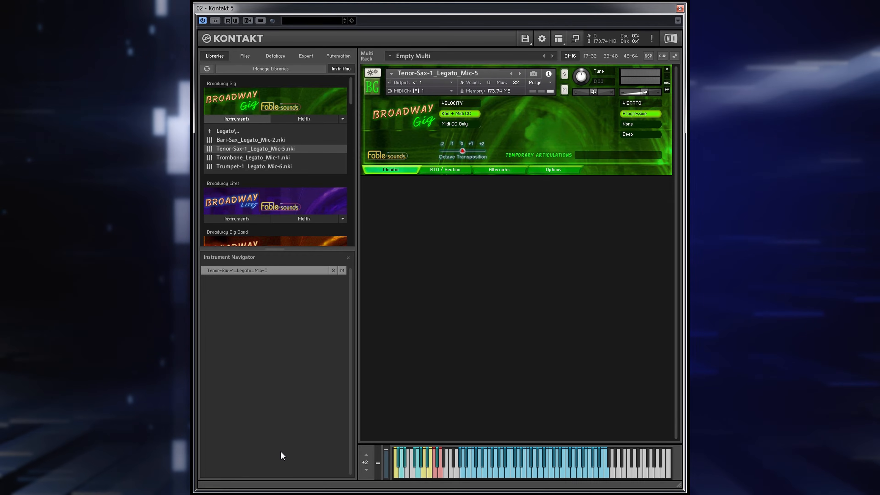
# - Shift the on-screen keyboard range to +1 to audition the tenor sax keys, and return the range to +2
pyautogui.moveTo(386, 463); pyautogui.dragTo(386, 460)
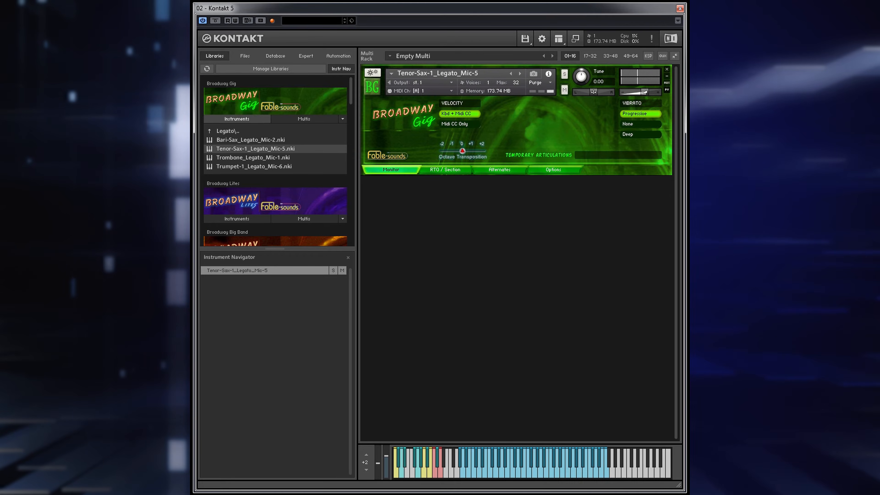
pyautogui.click(367, 469)
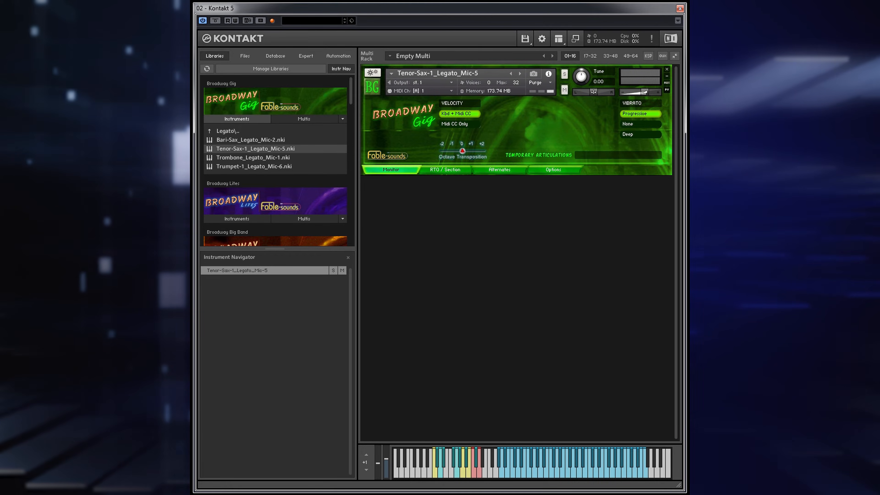
pyautogui.click(426, 478)
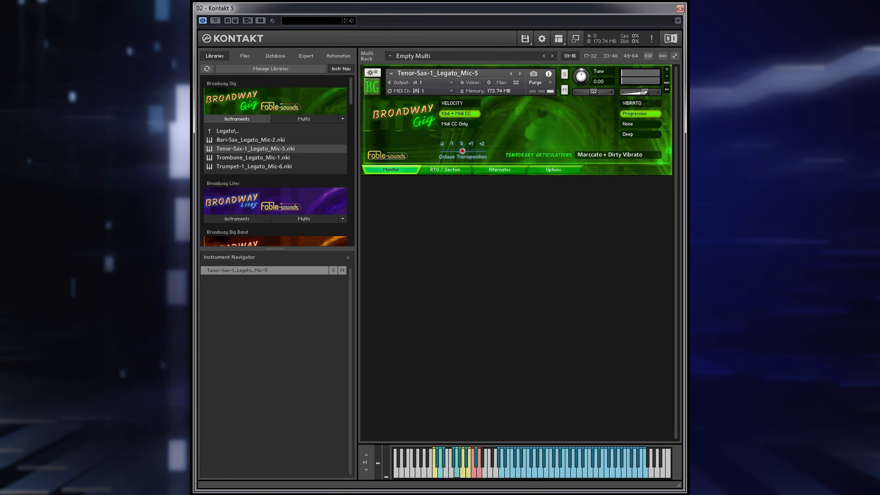
pyautogui.click(366, 456)
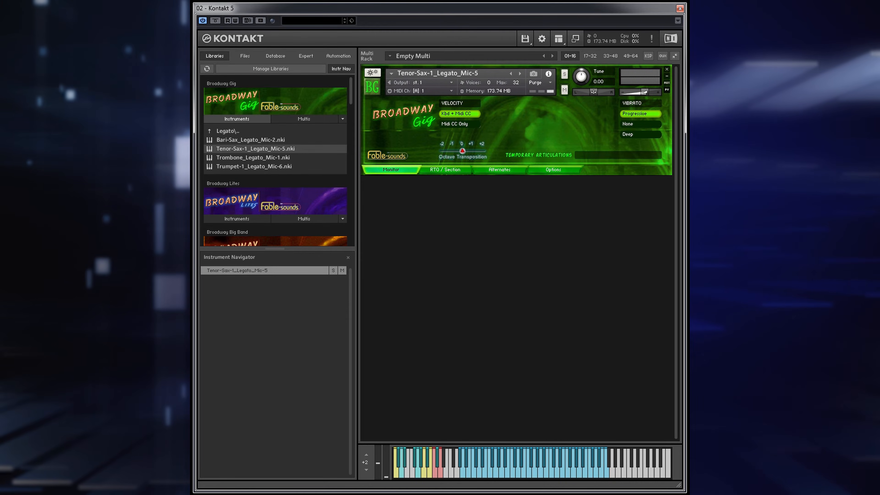
# - Examine the velocity curve and velocity shift controls among the instrument's options, and return to its Monitor page
pyautogui.click(545, 169)
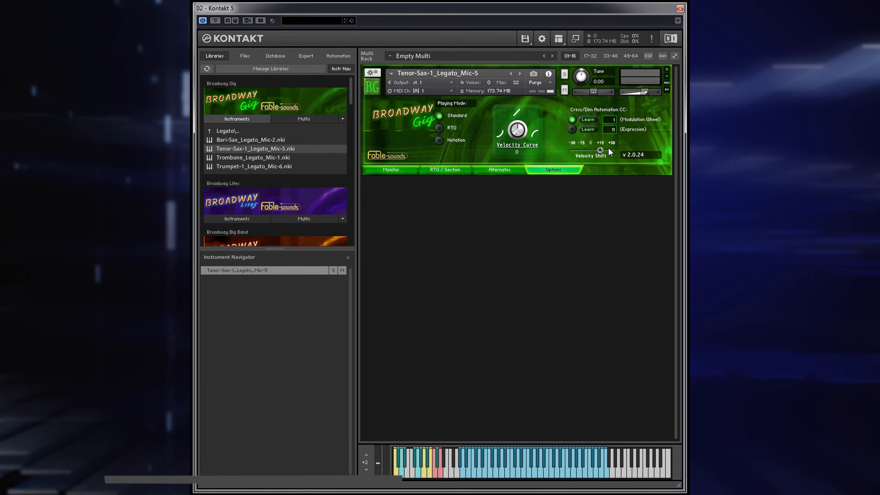
pyautogui.moveTo(522, 144)
pyautogui.mouseDown()
pyautogui.moveTo(523, 114)
pyautogui.moveTo(520, 138)
pyautogui.mouseUp()
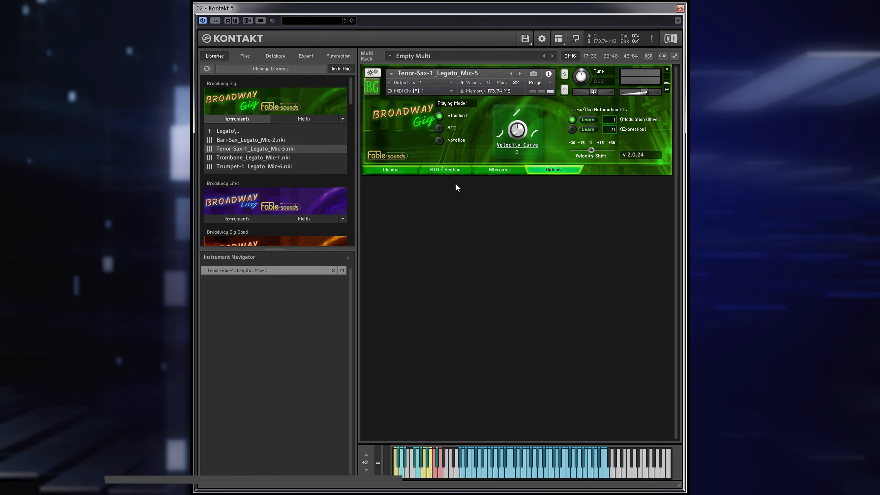
pyautogui.click(393, 171)
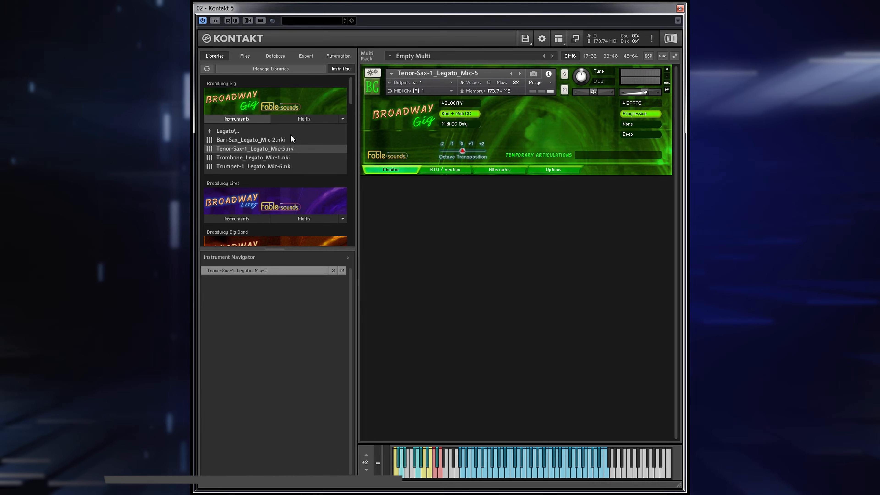
# - Load three more copies of Tenor-Sax-1_Legato_Mic-5 into the rack
pyautogui.doubleClick(222, 149)
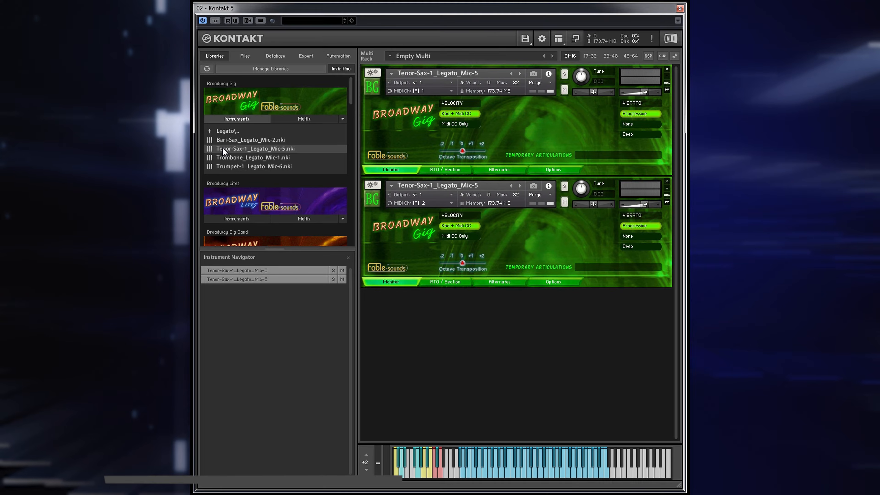
pyautogui.doubleClick(223, 148)
pyautogui.doubleClick(223, 149)
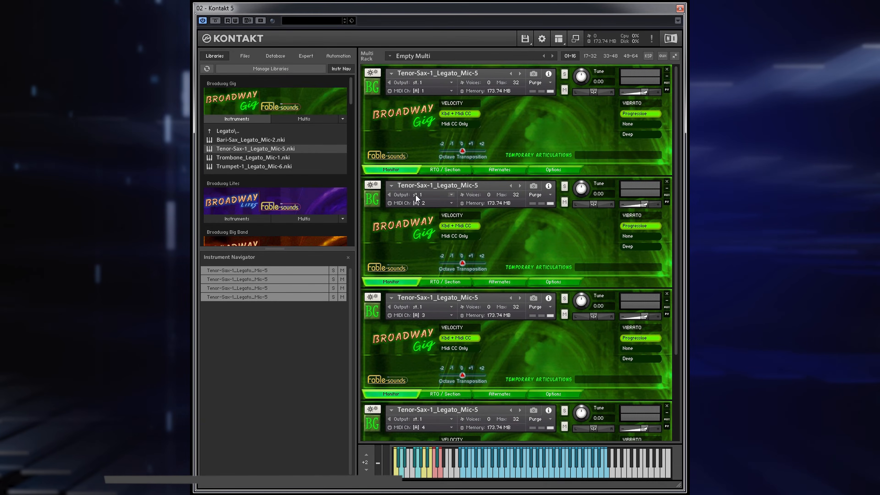
# - Set the MIDI channel of the second, third and fourth tenor sax instruments to Port A, channel 1
pyautogui.click(451, 203)
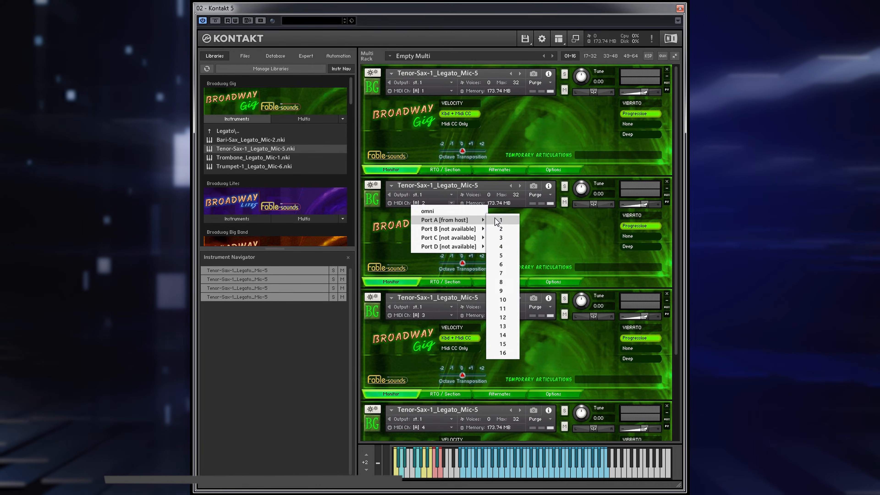
pyautogui.click(500, 220)
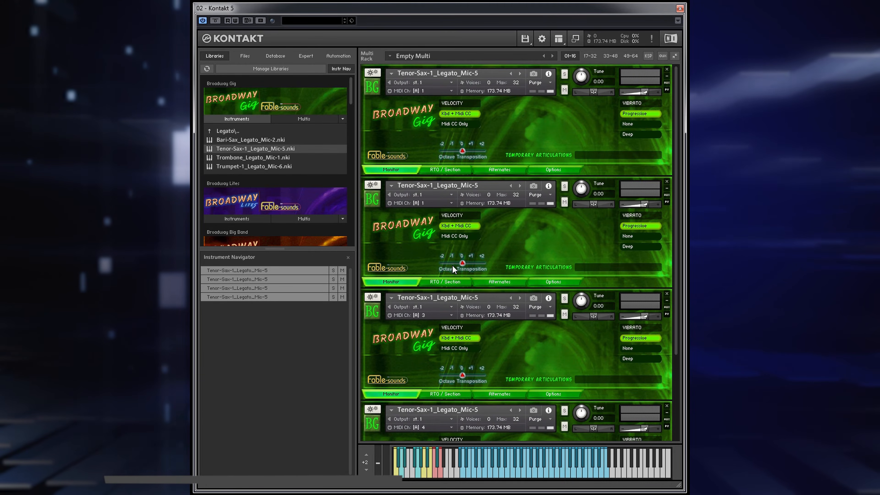
pyautogui.click(451, 316)
pyautogui.moveTo(453, 332)
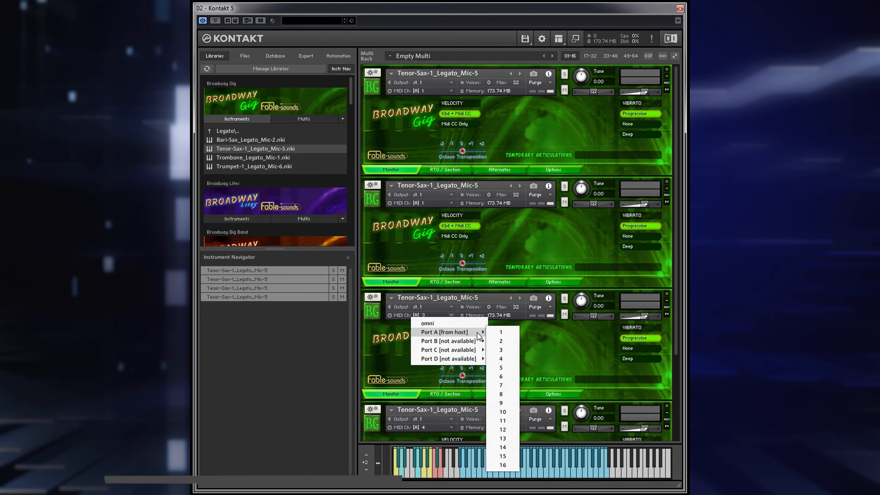
pyautogui.click(492, 331)
pyautogui.scroll(-3, 491, 331)
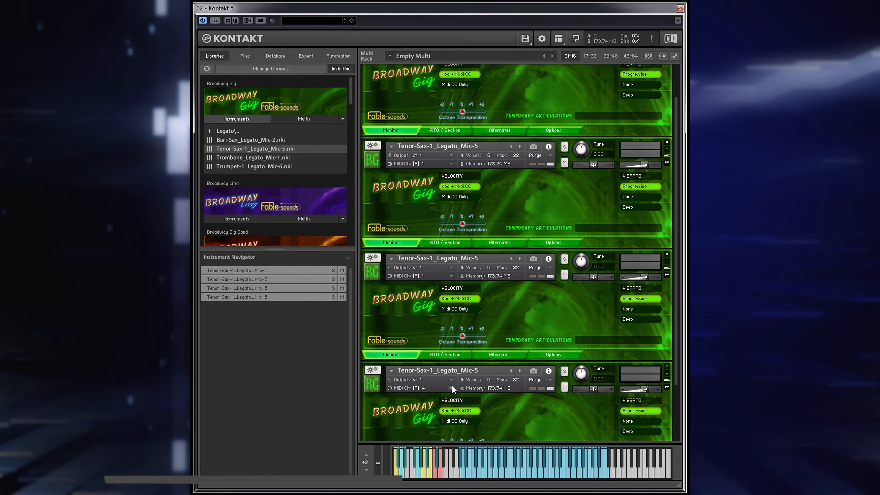
pyautogui.click(451, 388)
pyautogui.moveTo(475, 405)
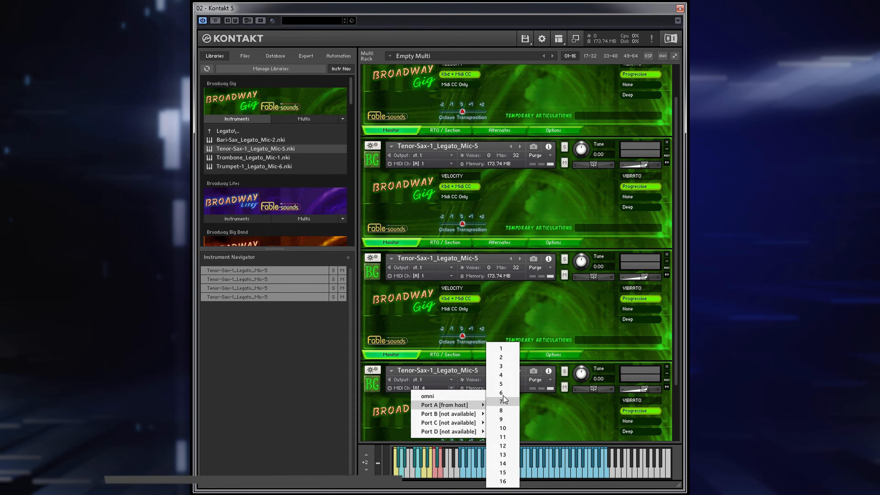
pyautogui.click(499, 349)
pyautogui.scroll(3, 529, 317)
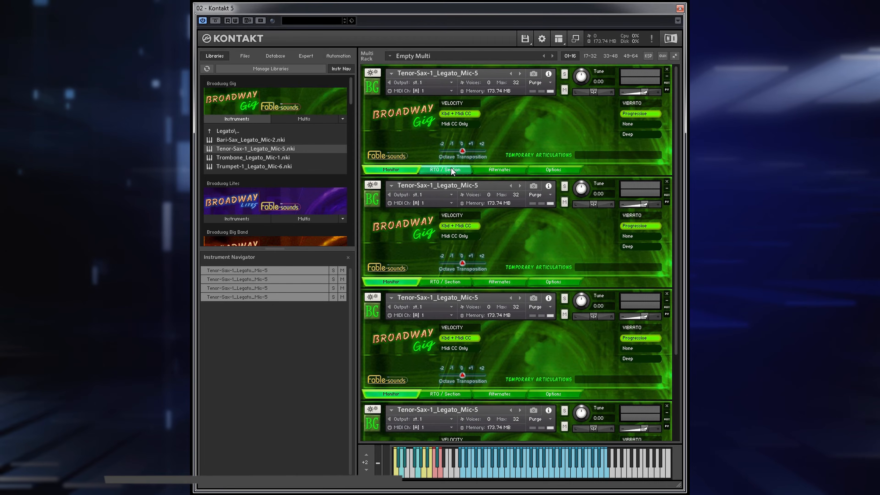
# - Show the RTO / Section page on all four tenor sax instruments
pyautogui.click(451, 169)
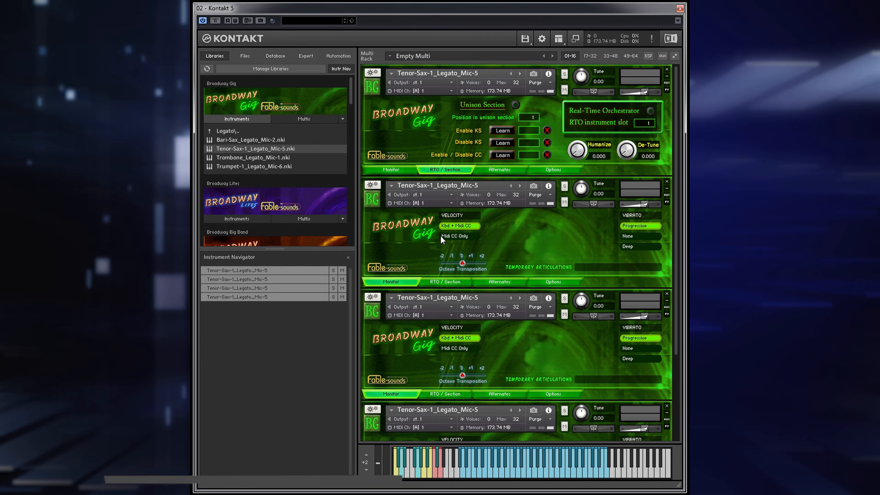
pyautogui.click(445, 281)
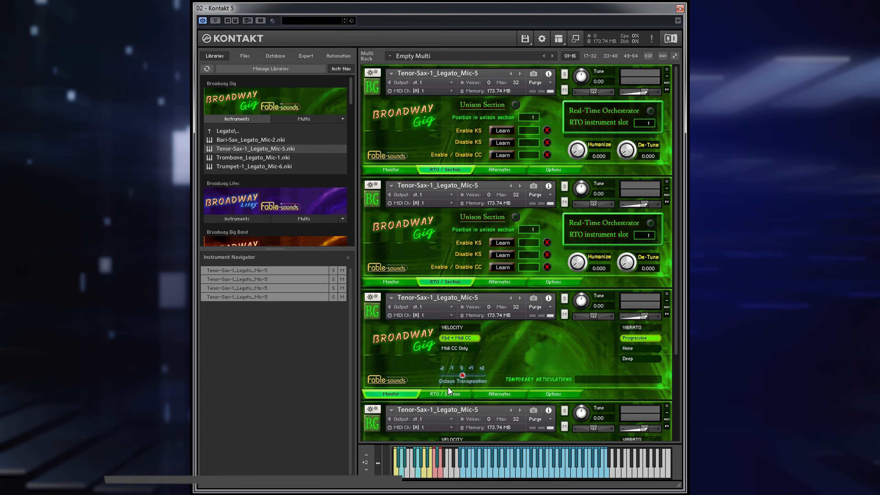
pyautogui.click(448, 395)
pyautogui.scroll(-4, 452, 400)
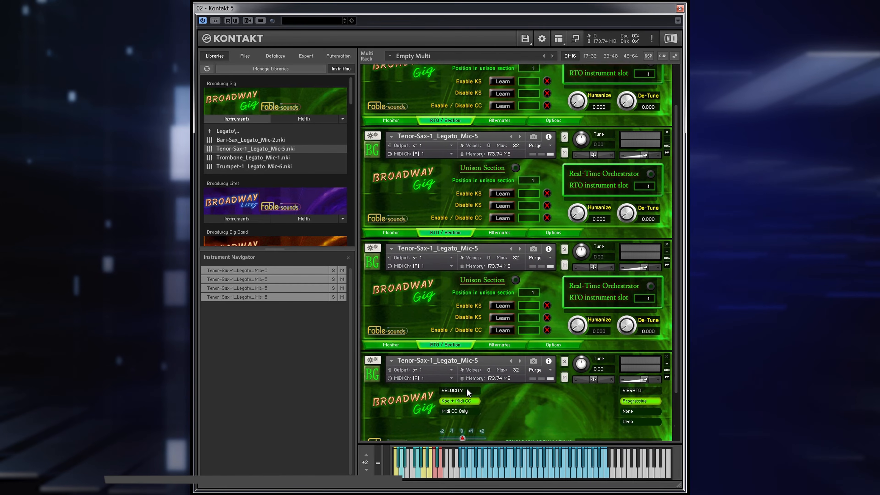
pyautogui.scroll(-2, 465, 406)
pyautogui.click(457, 431)
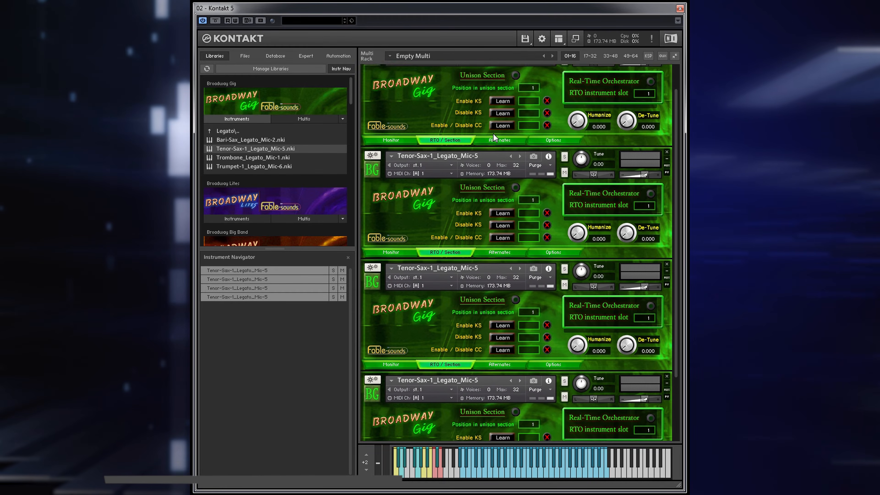
# - Set the position in unison section to 2, 3 and 4 on the second, third and fourth tenor saxes
pyautogui.scroll(2, 542, 120)
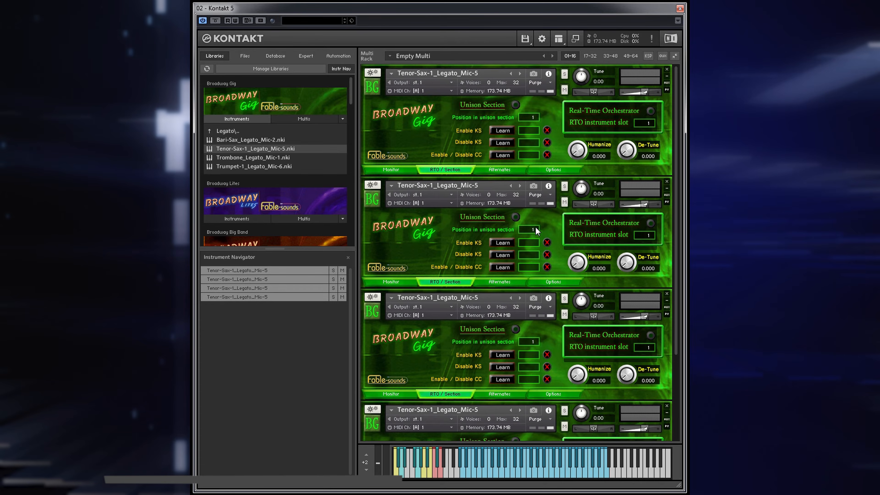
pyautogui.click(536, 341)
pyautogui.click(536, 340)
pyautogui.scroll(-4, 536, 341)
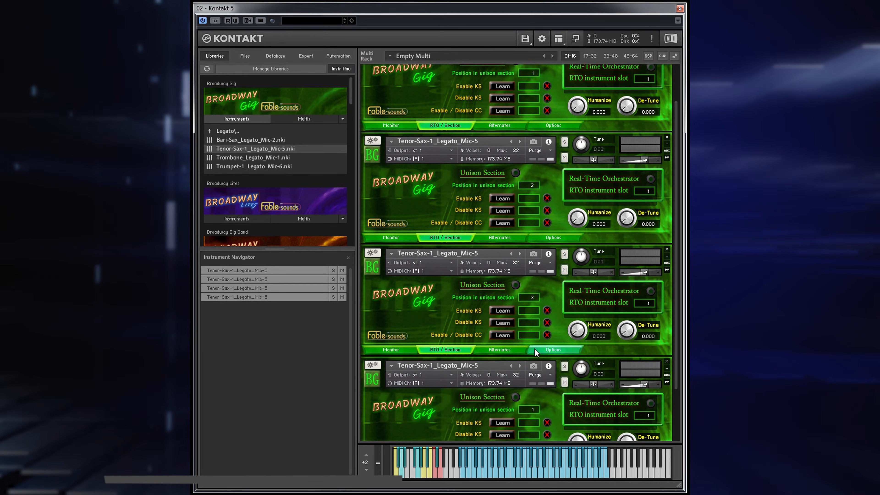
pyautogui.click(536, 397)
pyautogui.click(537, 397)
pyautogui.click(537, 398)
pyautogui.scroll(4, 628, 297)
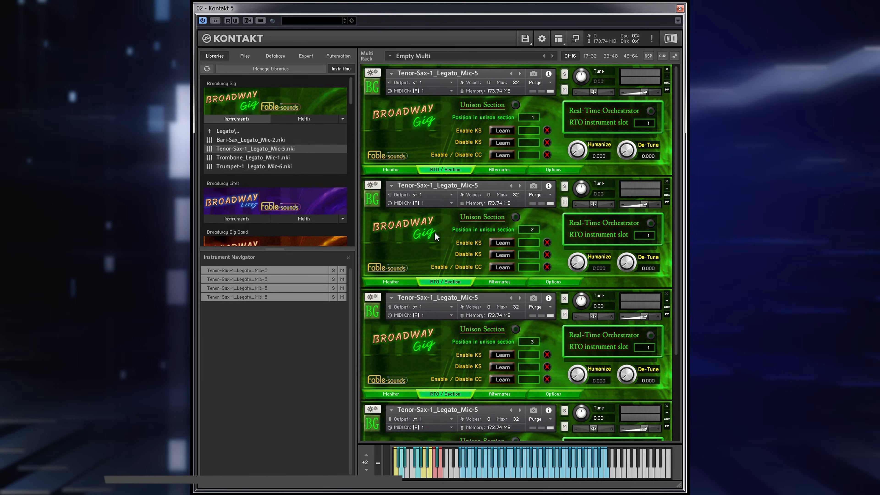
pyautogui.scroll(-3, 431, 364)
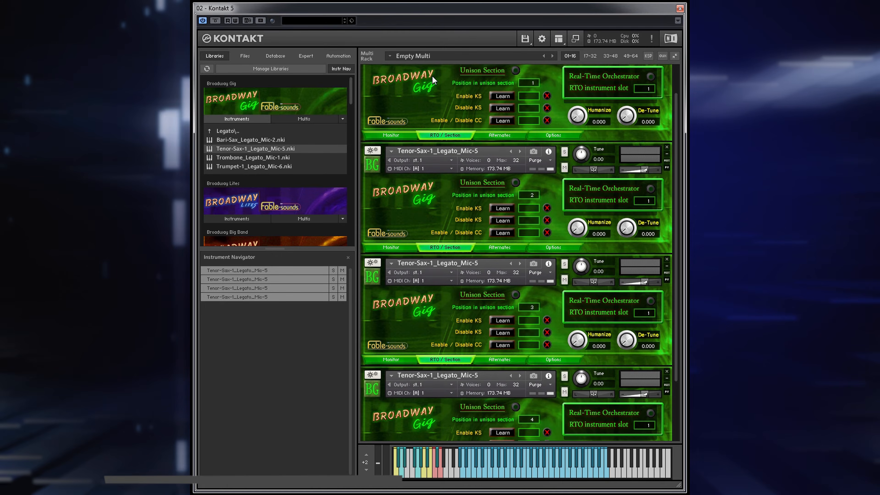
pyautogui.scroll(3, 433, 81)
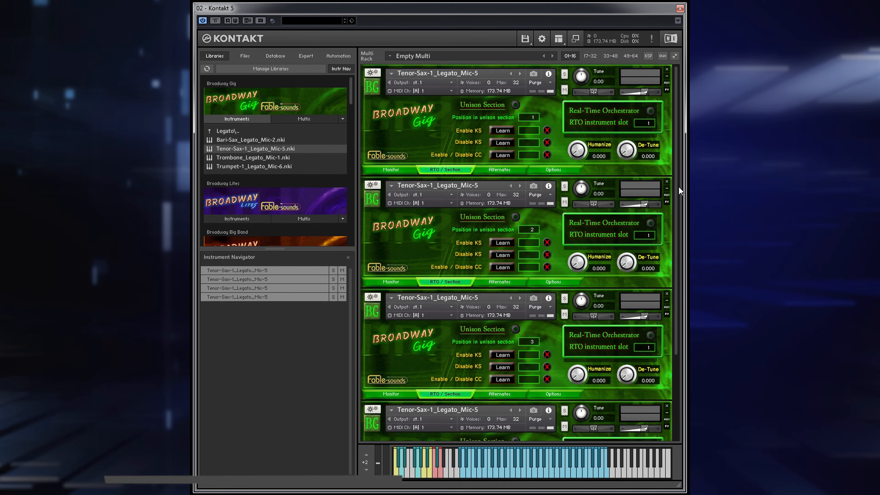
# - Turn on Unison Section for all four tenor sax instruments
pyautogui.moveTo(677, 189)
pyautogui.mouseDown()
pyautogui.moveTo(680, 252)
pyautogui.moveTo(685, 183)
pyautogui.mouseUp()
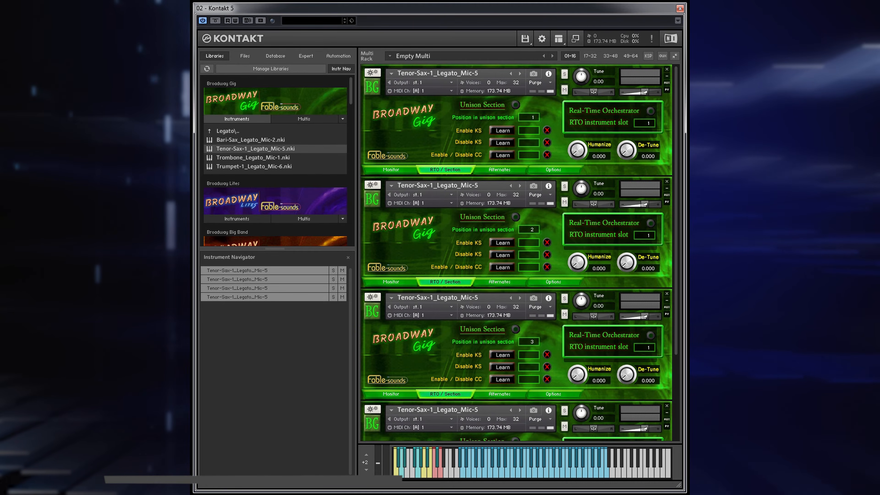
pyautogui.click(516, 105)
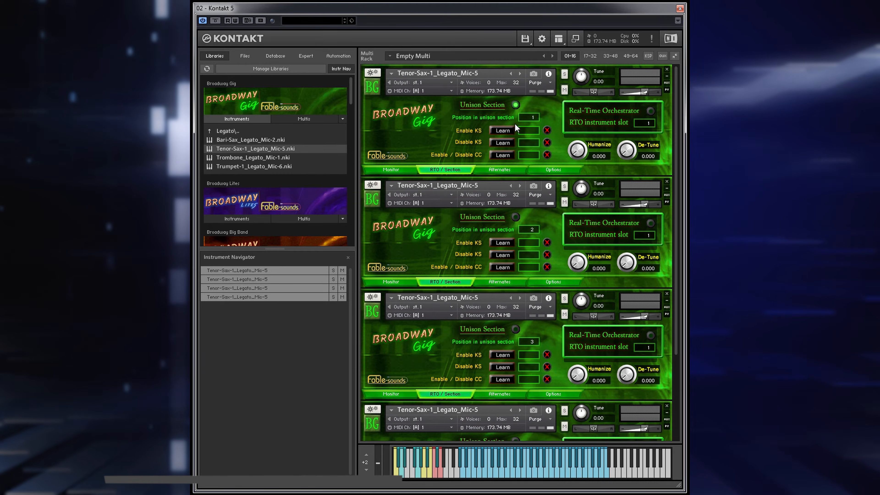
pyautogui.click(516, 217)
pyautogui.scroll(-3, 517, 235)
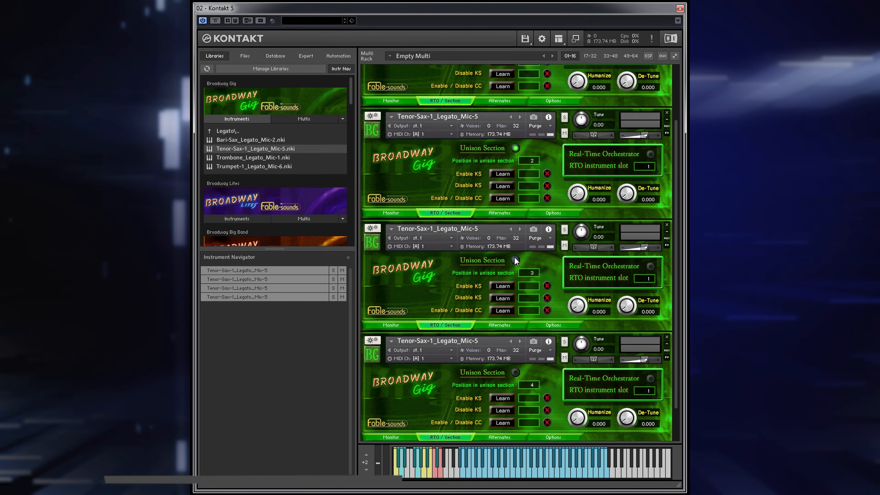
pyautogui.click(516, 260)
pyautogui.scroll(-2, 519, 277)
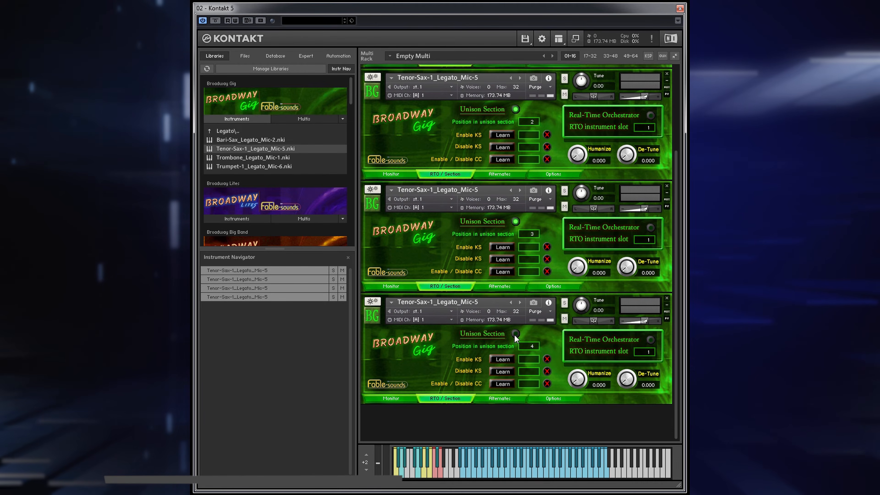
pyautogui.scroll(4, 655, 249)
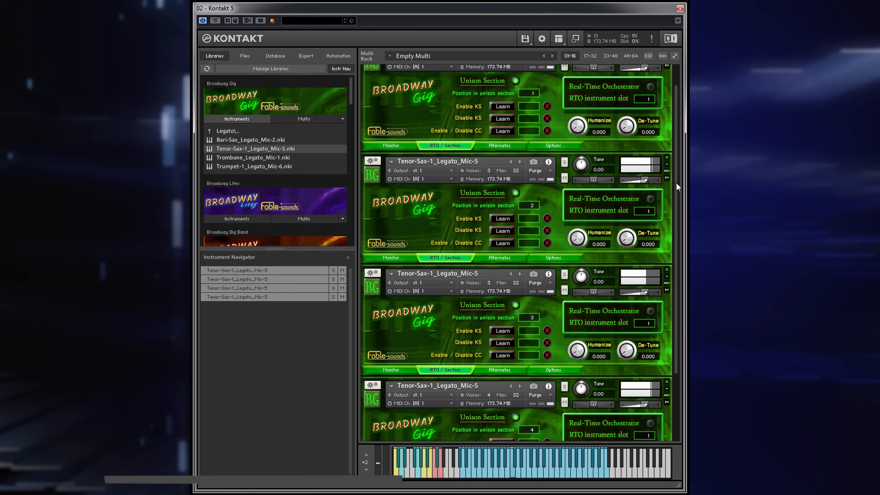
# - Pan the first tenor sax partly left, the second partly right, the third far left and the fourth far right
pyautogui.moveTo(676, 183); pyautogui.dragTo(674, 157)
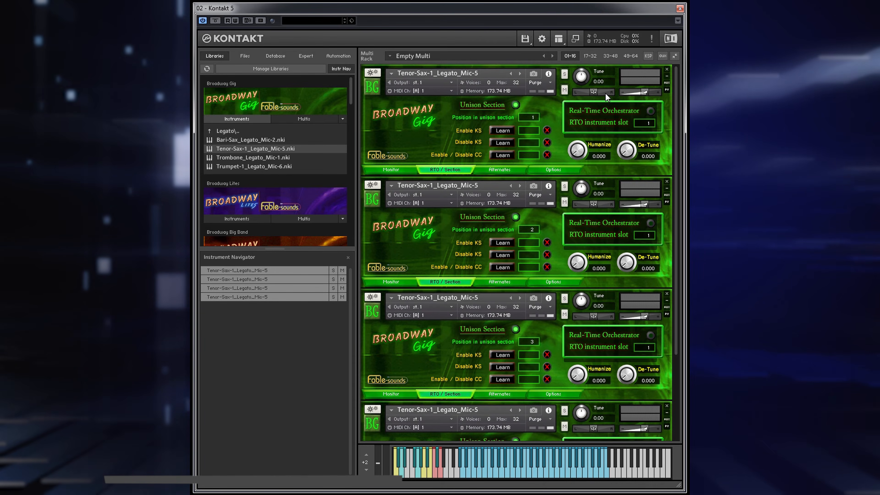
pyautogui.moveTo(593, 93); pyautogui.dragTo(579, 93)
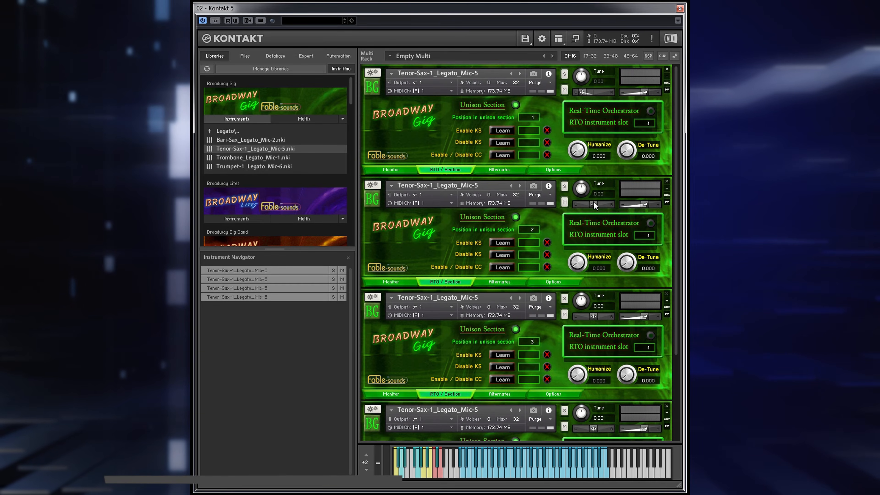
pyautogui.moveTo(600, 204); pyautogui.dragTo(607, 202)
pyautogui.scroll(-2, 601, 236)
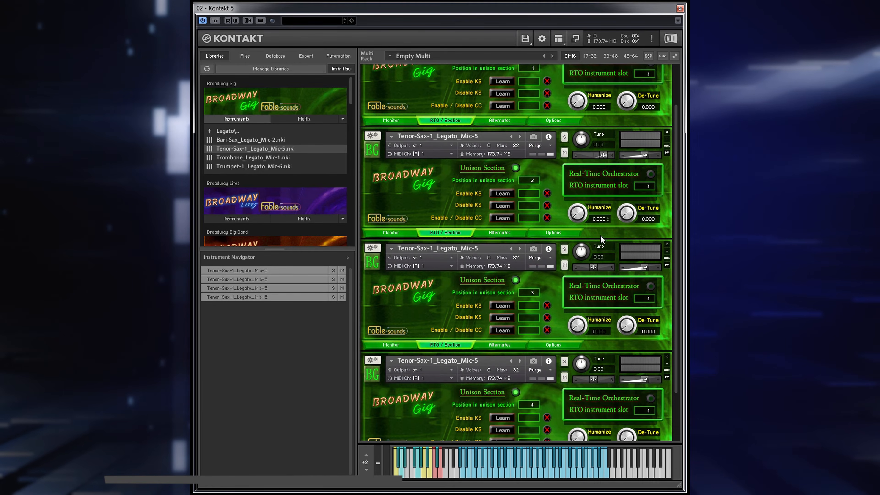
pyautogui.moveTo(592, 267)
pyautogui.mouseDown()
pyautogui.moveTo(583, 265)
pyautogui.moveTo(565, 295)
pyautogui.moveTo(531, 262)
pyautogui.moveTo(544, 285)
pyautogui.mouseUp()
pyautogui.moveTo(592, 316); pyautogui.dragTo(560, 315)
pyautogui.scroll(-2, 575, 333)
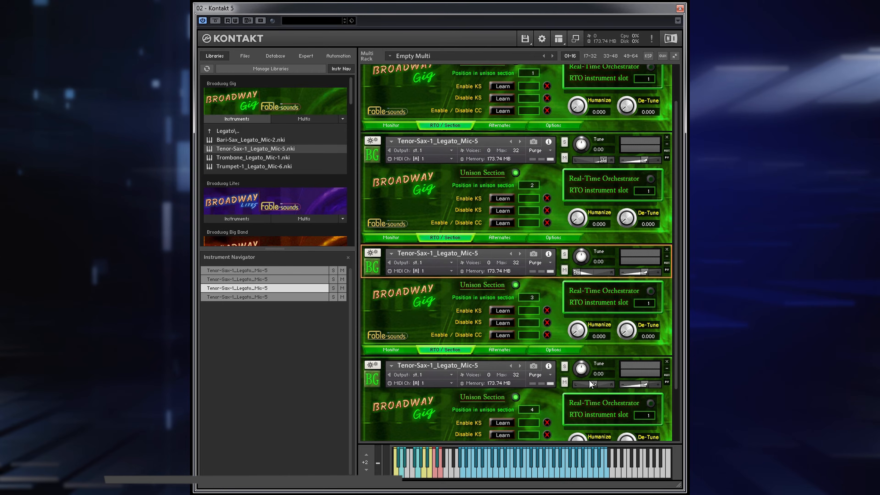
pyautogui.moveTo(590, 382); pyautogui.dragTo(616, 381)
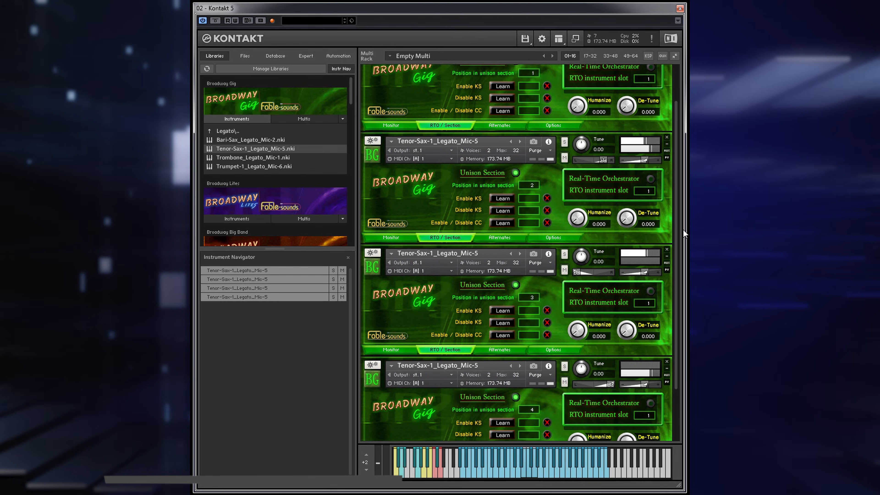
# - Set De-Tune to 5 on all four tenor sax instruments
pyautogui.moveTo(677, 223); pyautogui.dragTo(679, 176)
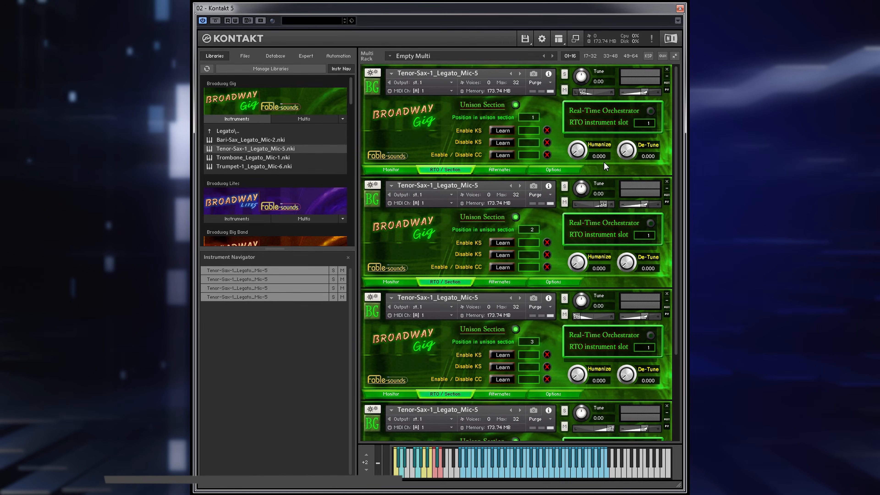
pyautogui.doubleClick(649, 157)
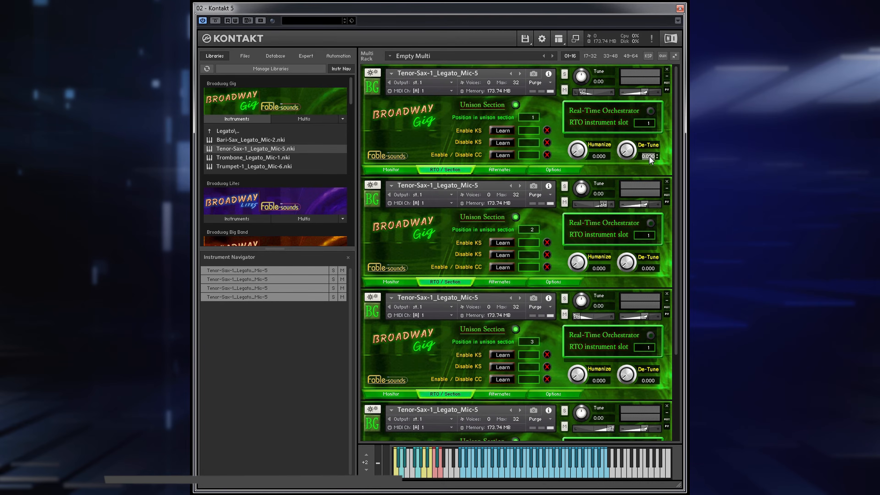
pyautogui.moveTo(649, 159); pyautogui.dragTo(629, 143)
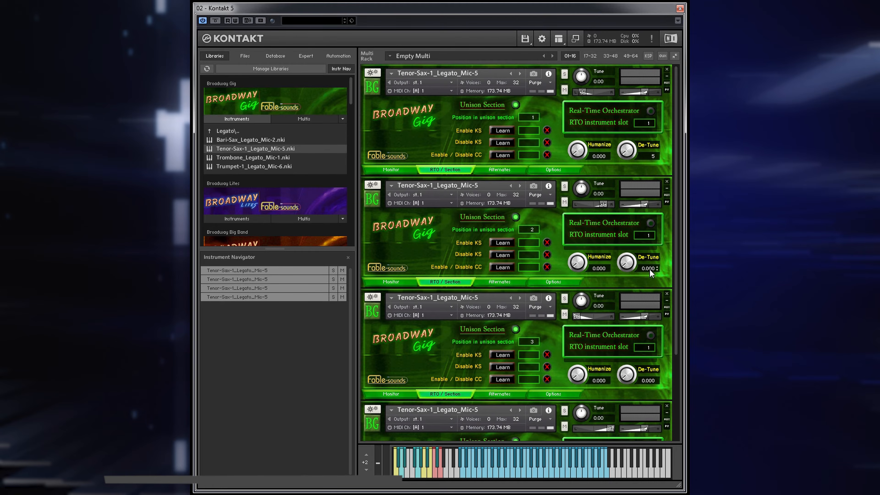
pyautogui.write('5')
pyautogui.scroll(-2, 652, 272)
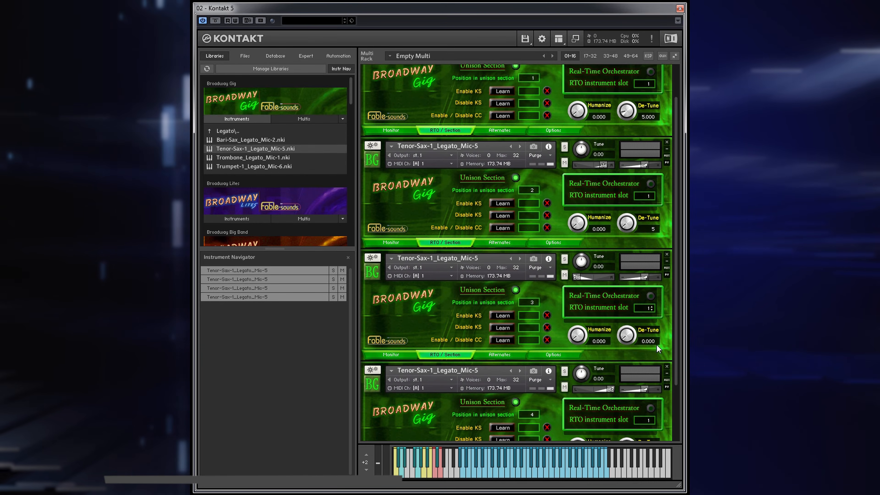
pyautogui.write('5')
pyautogui.scroll(-5, 653, 339)
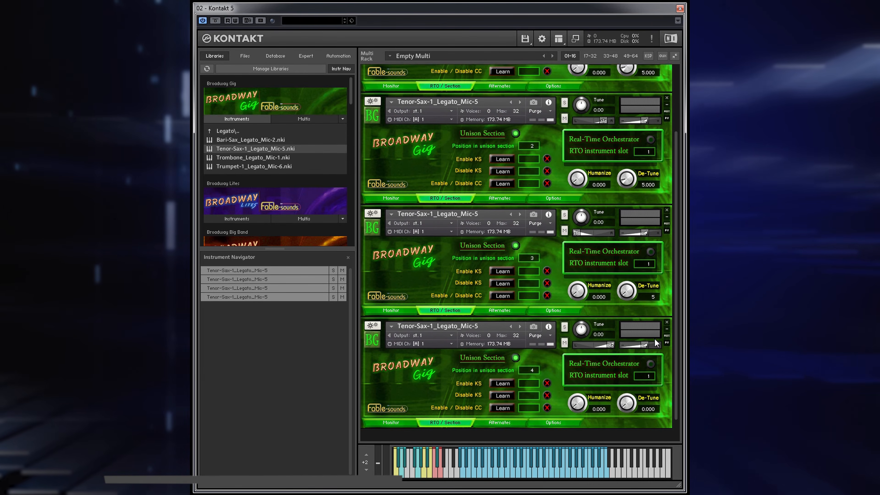
pyautogui.doubleClick(648, 389)
pyautogui.write('5')
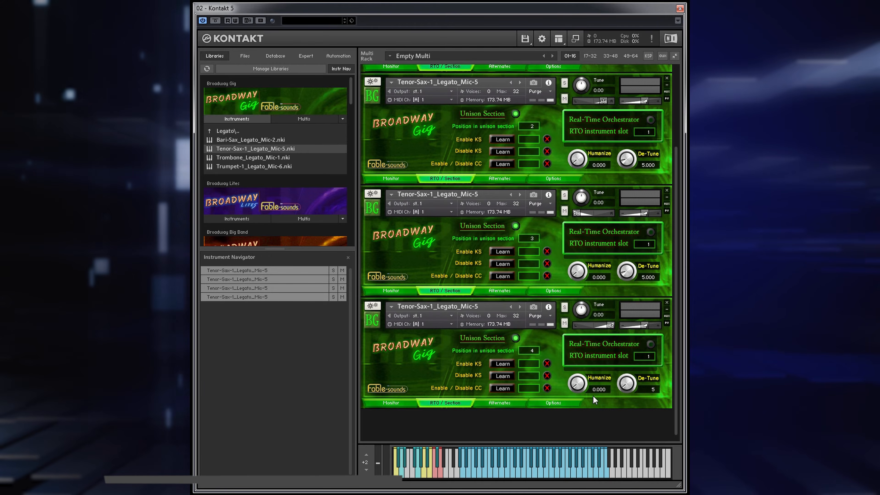
# - Set Humanize to 25 on all four tenor sax instruments
pyautogui.doubleClick(601, 387)
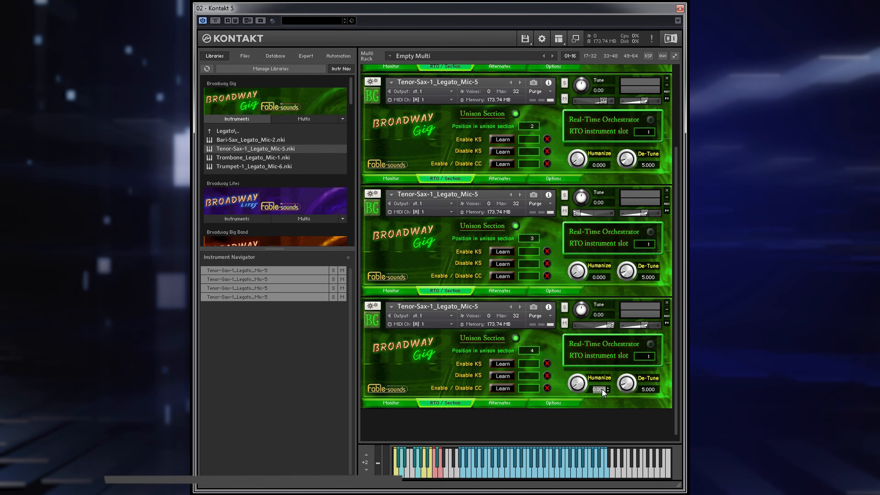
pyautogui.write('2')
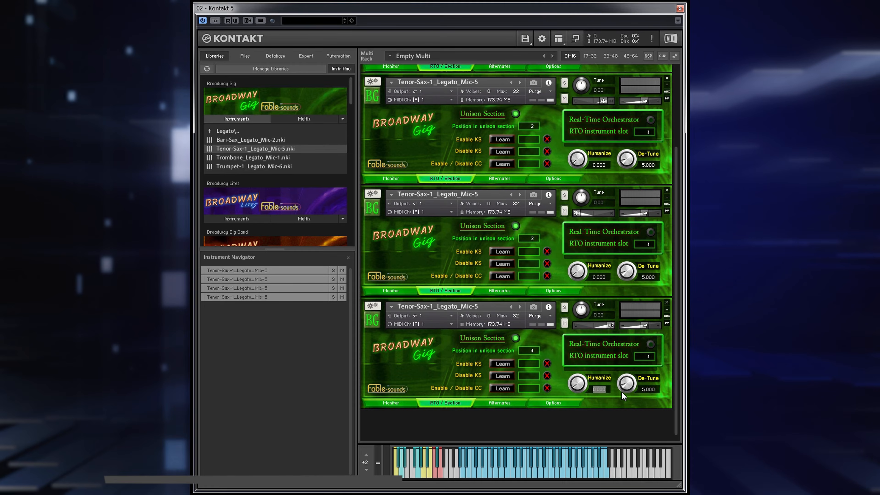
pyautogui.write('5')
pyautogui.press('Return')
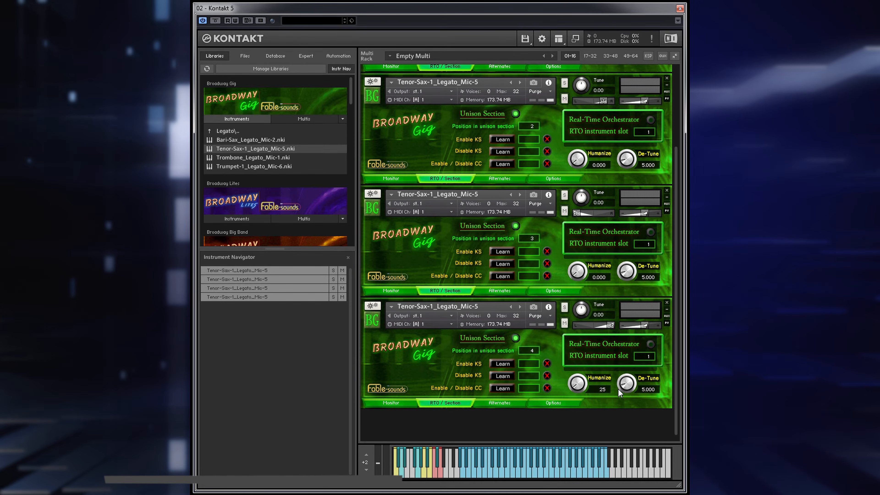
pyautogui.scroll(1, 600, 314)
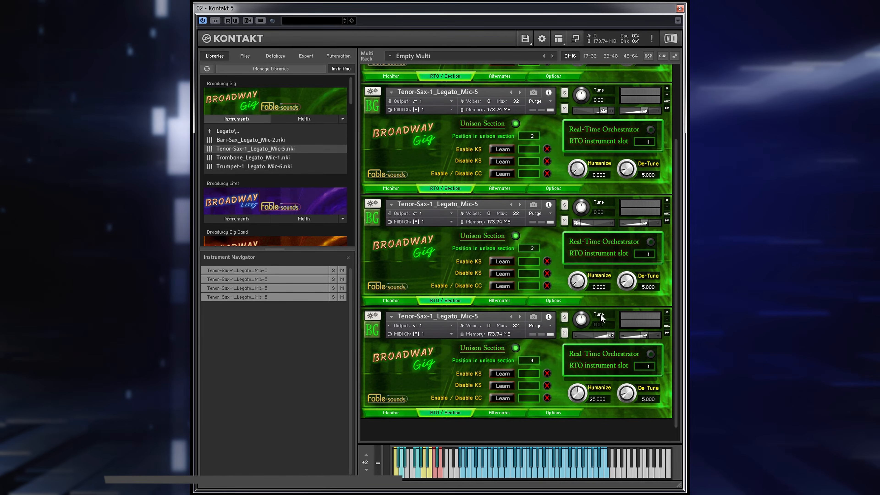
pyautogui.click(600, 288)
pyautogui.write('25')
pyautogui.press('Return')
pyautogui.scroll(4, 606, 268)
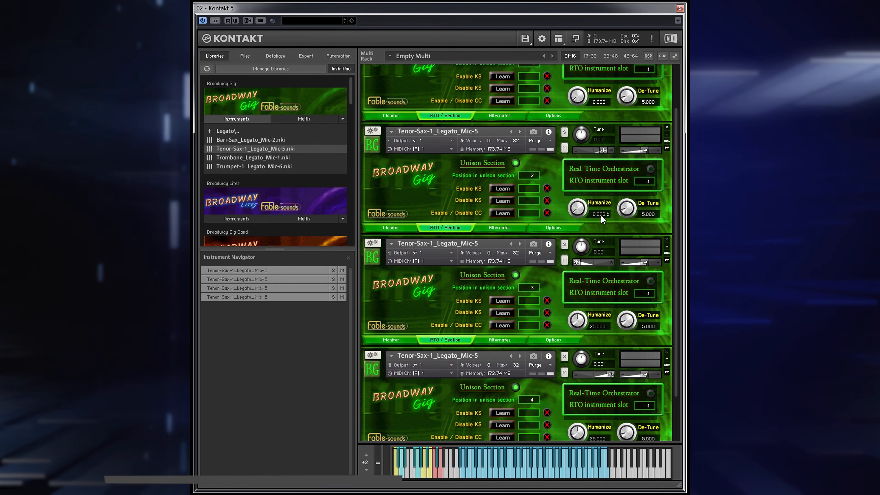
pyautogui.write('25')
pyautogui.scroll(5, 602, 214)
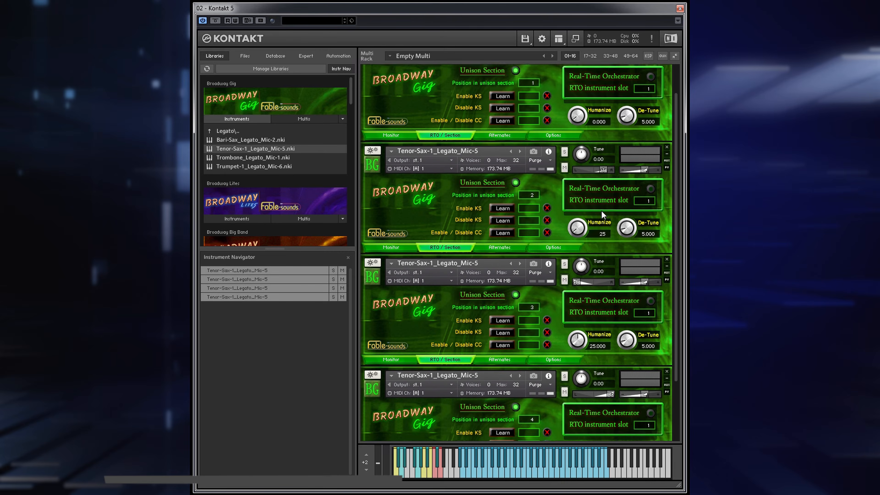
pyautogui.click(598, 152)
pyautogui.write('25')
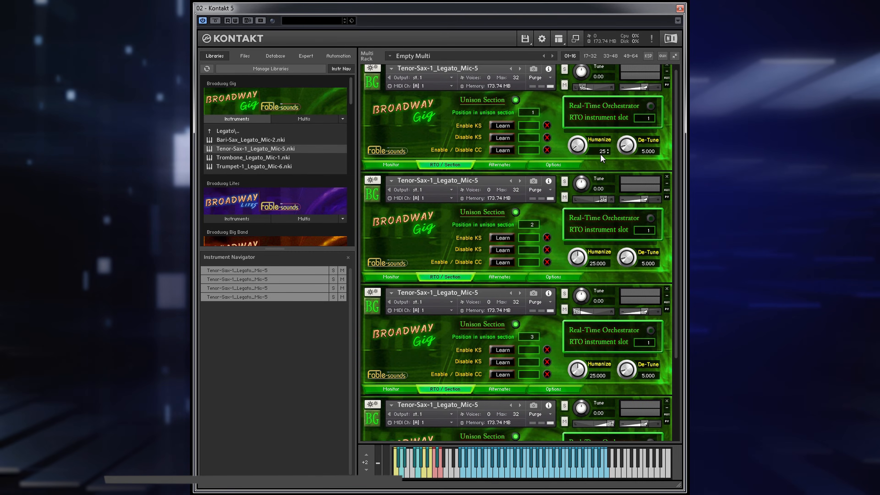
pyautogui.press('Return')
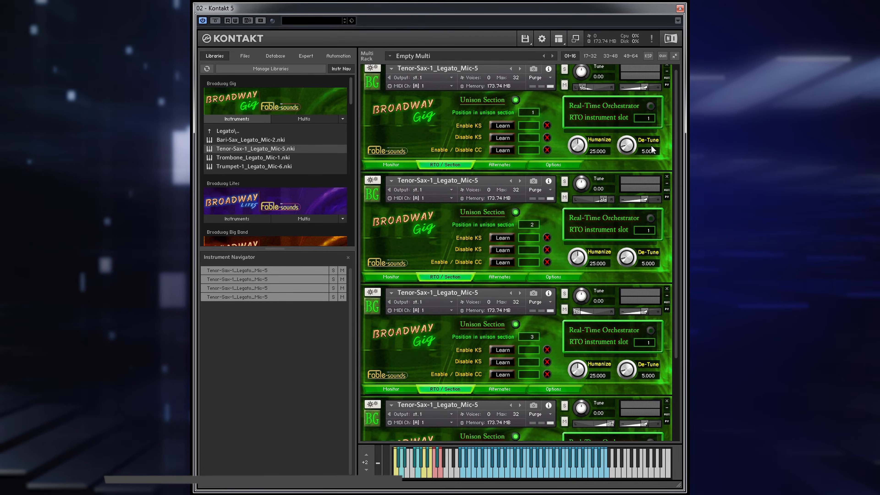
# - Try the Enable KS and Disable KS Learn functions and toggle Unison Section off and on for the second tenor sax
pyautogui.scroll(1, 677, 153)
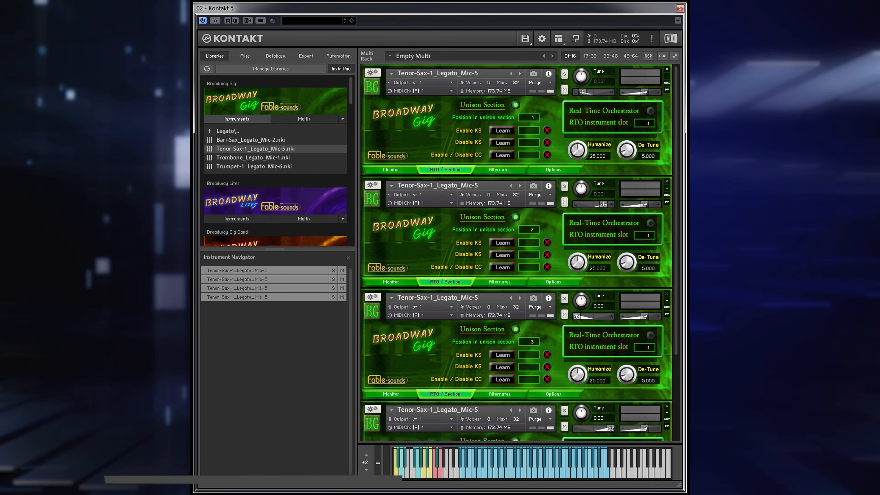
pyautogui.click(493, 255)
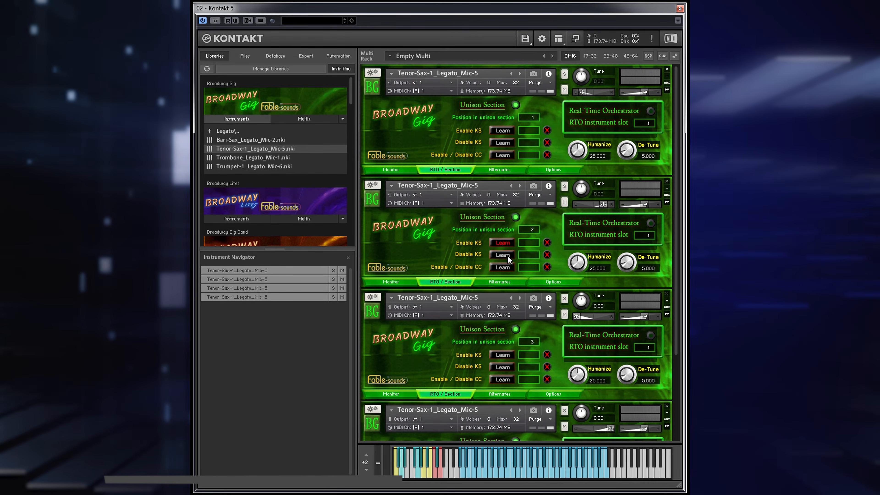
pyautogui.click(516, 217)
pyautogui.click(516, 217)
pyautogui.click(503, 243)
pyautogui.click(502, 256)
# - View the Alternates page of the first tenor sax and set its Playing Mode to RTO in the Options
pyautogui.click(502, 171)
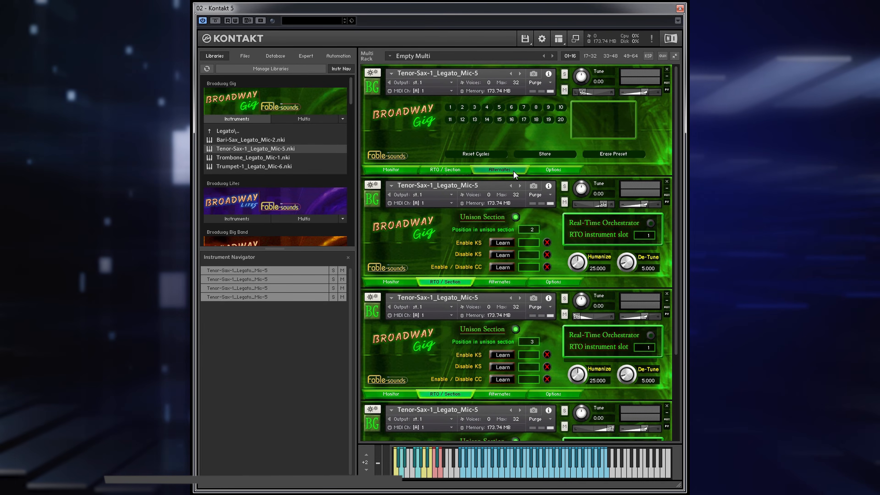
pyautogui.click(541, 171)
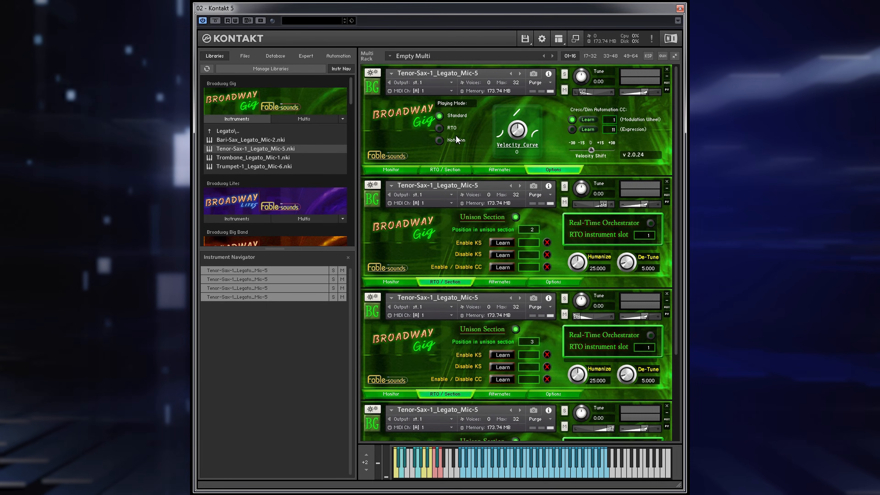
pyautogui.click(440, 127)
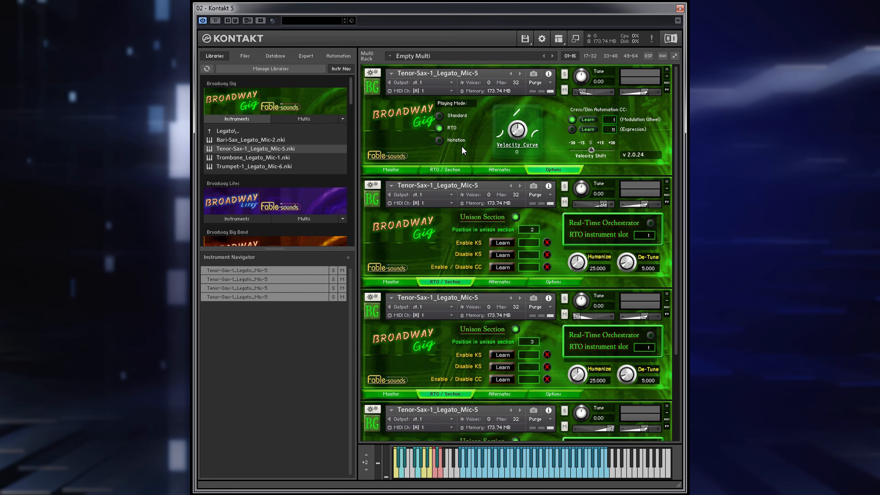
# - Load the Broadway Gig multi On-Stage_Quartet_V2.0.19.nkm and make Double-Octave the active orchestration scheme
pyautogui.click(304, 118)
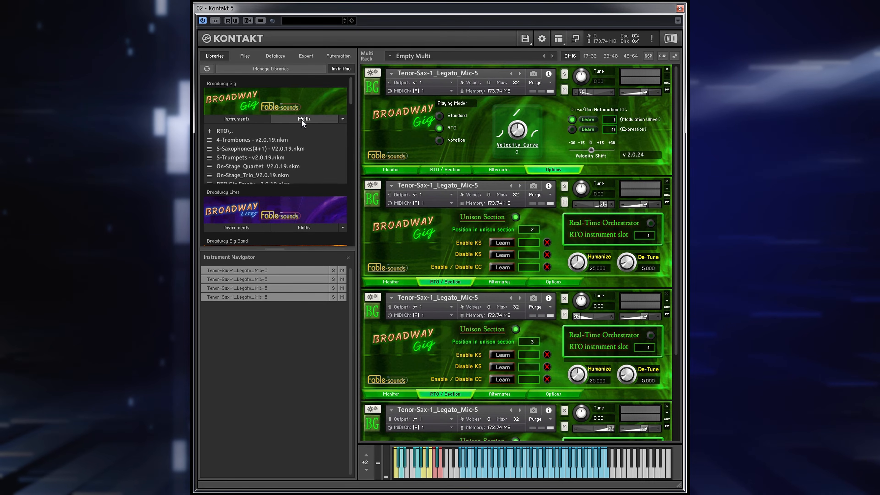
pyautogui.click(250, 166)
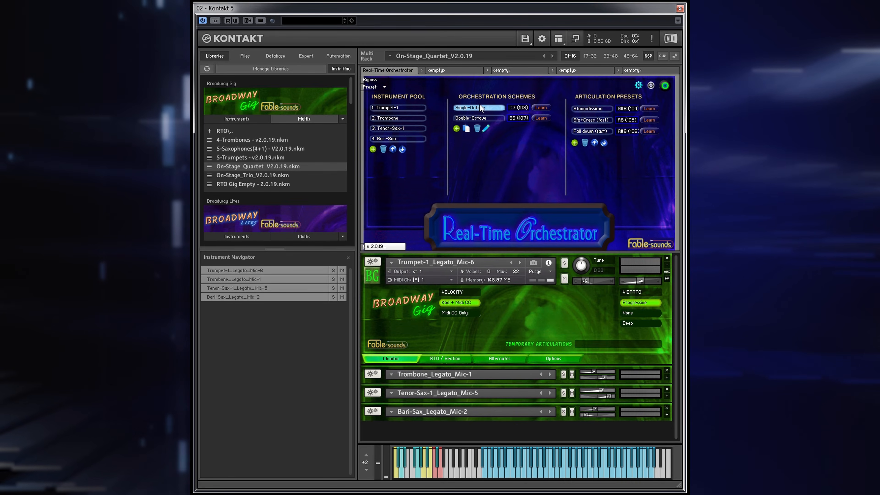
pyautogui.click(488, 117)
pyautogui.click(492, 108)
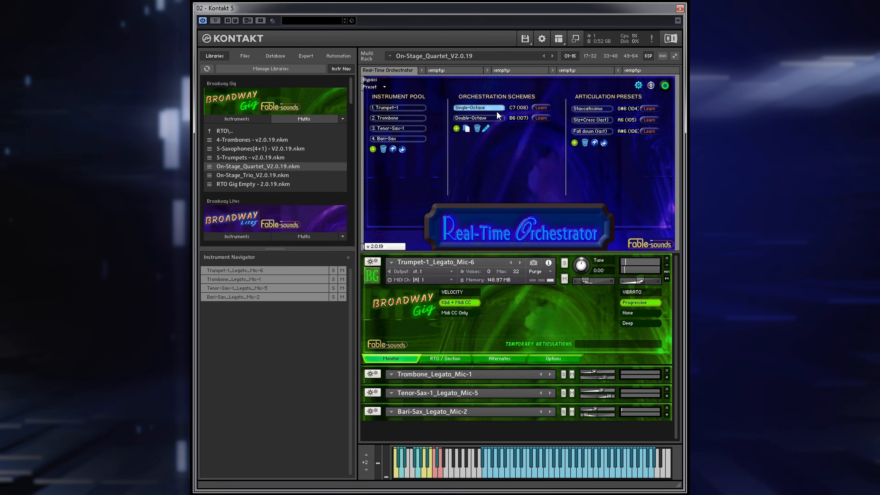
pyautogui.click(495, 118)
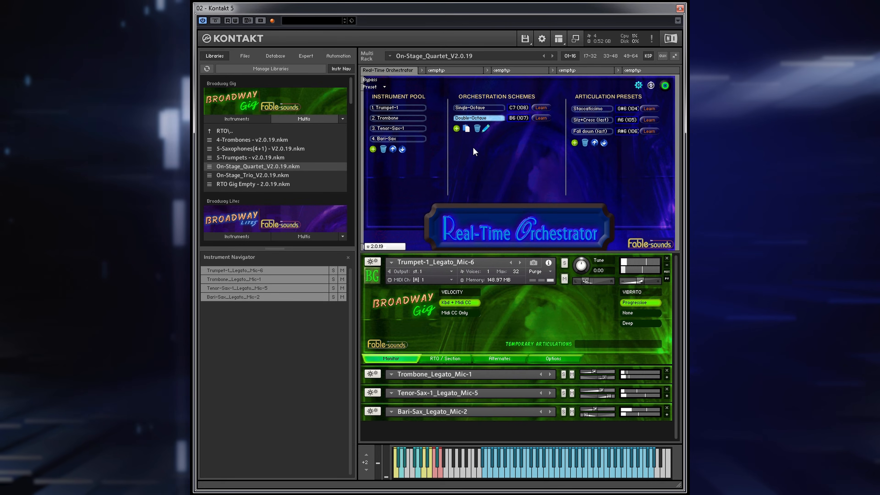
# - Open the Double-Octave scheme's three-voice table Double-octave(4) to examine its instrument and voice assignments
pyautogui.click(486, 128)
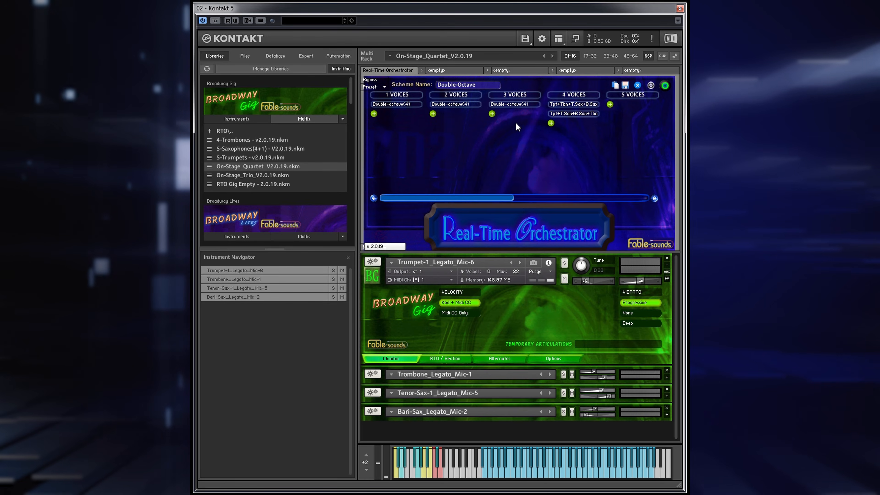
pyautogui.click(519, 104)
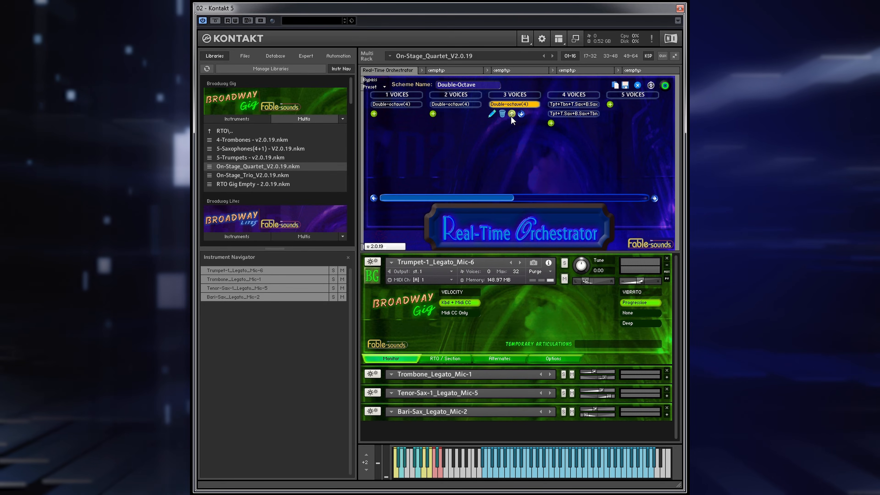
pyautogui.click(491, 113)
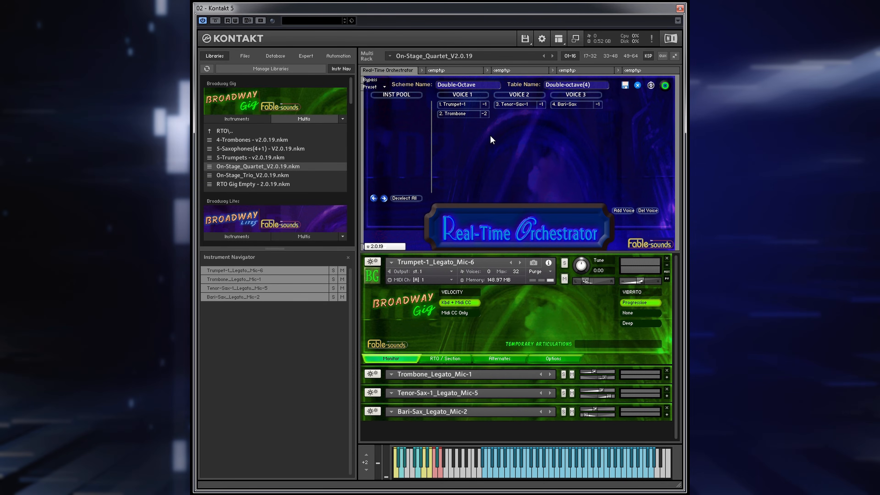
pyautogui.click(476, 104)
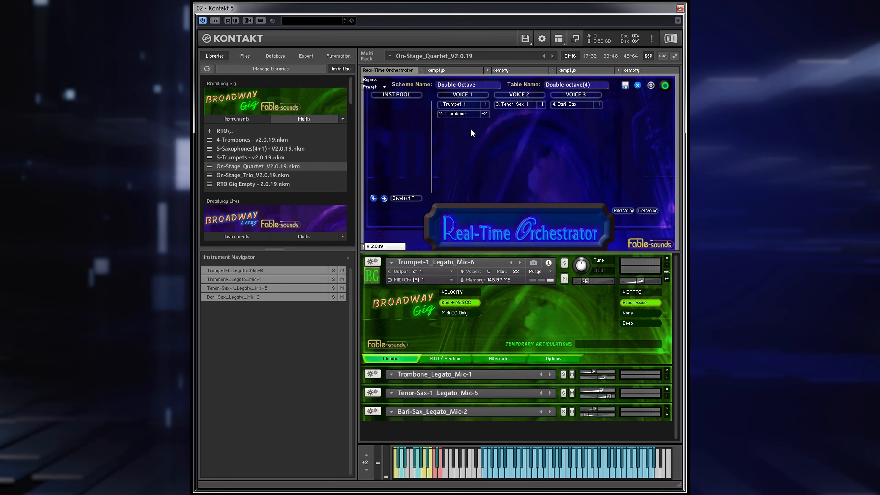
pyautogui.click(463, 115)
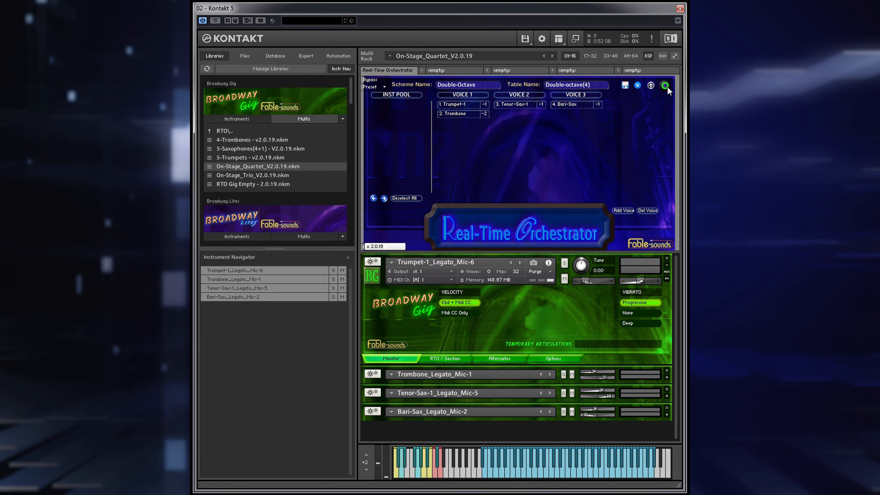
# - Leave the three-voice table and open the four-voice table Tpt+Tbn+T.Sax+B.Sax to examine its voice assignments
pyautogui.click(638, 84)
pyautogui.click(573, 103)
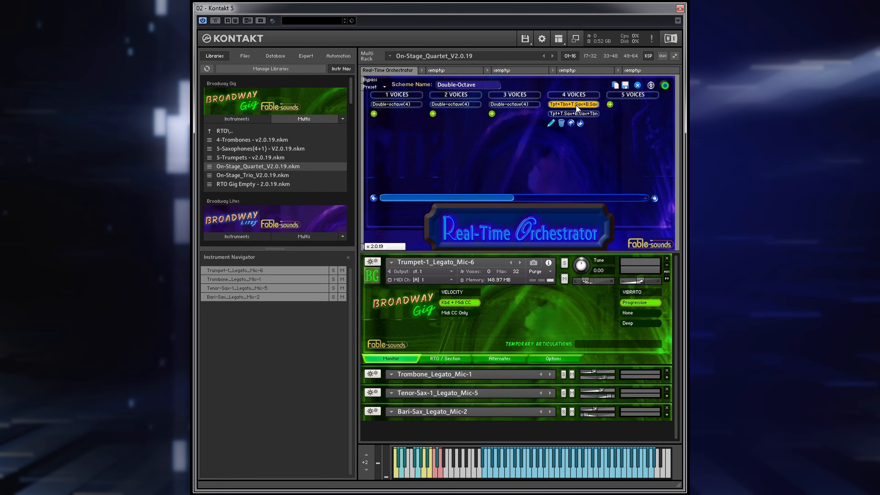
pyautogui.click(551, 122)
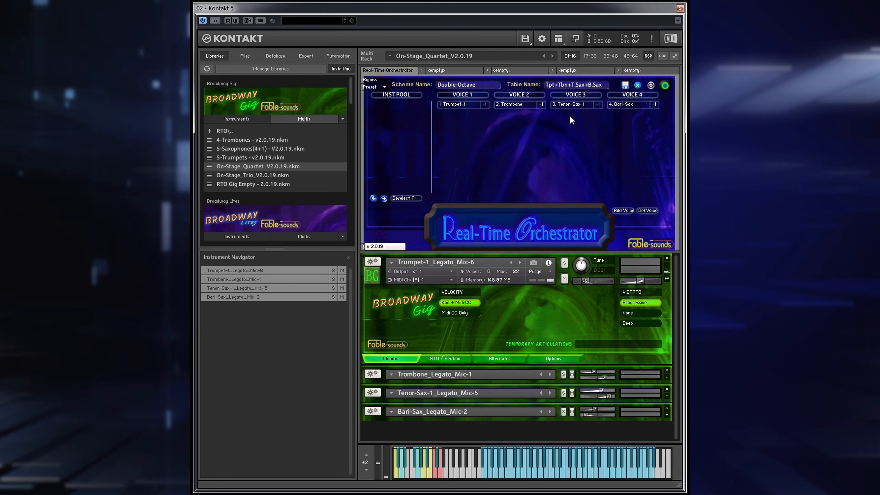
# - Leave the current four-voice table and open the other one, Tpt+T.Sax+B.Sax+Tbn, to examine its voice assignments
pyautogui.click(618, 106)
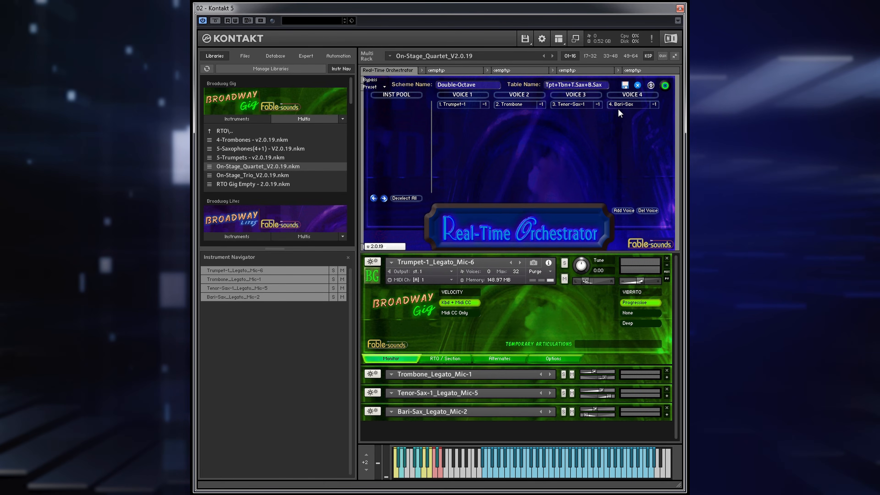
pyautogui.click(638, 85)
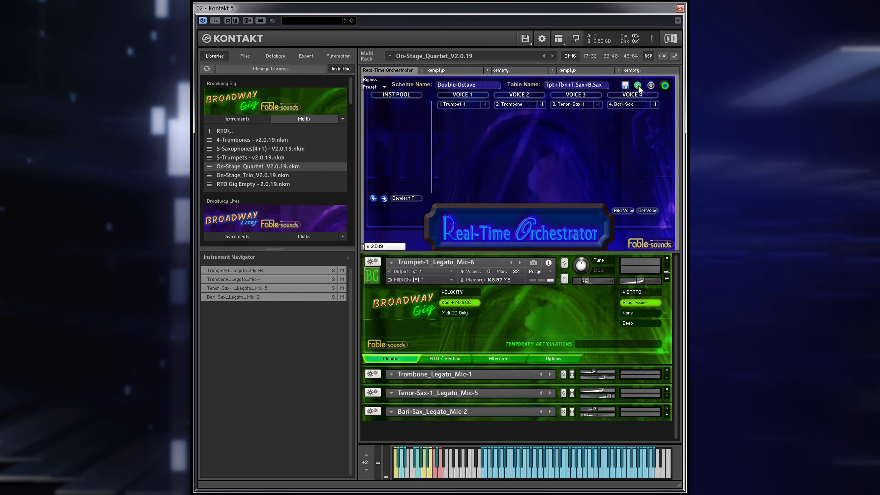
pyautogui.click(638, 85)
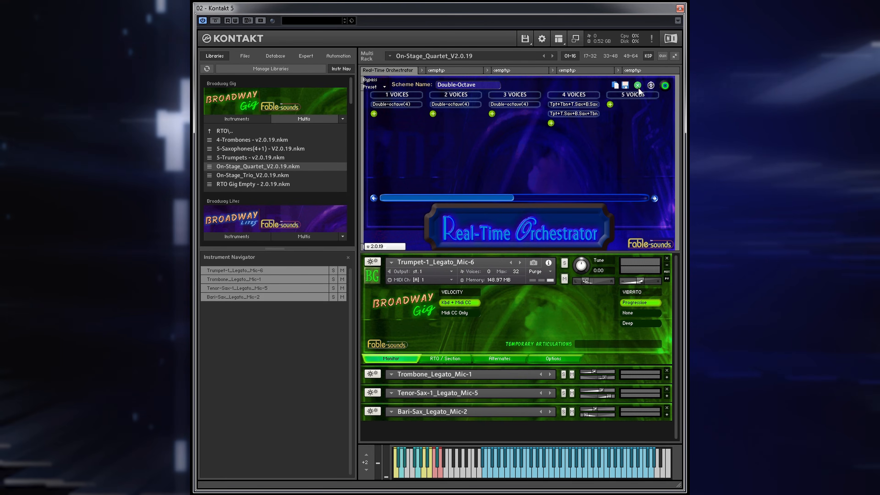
pyautogui.click(584, 113)
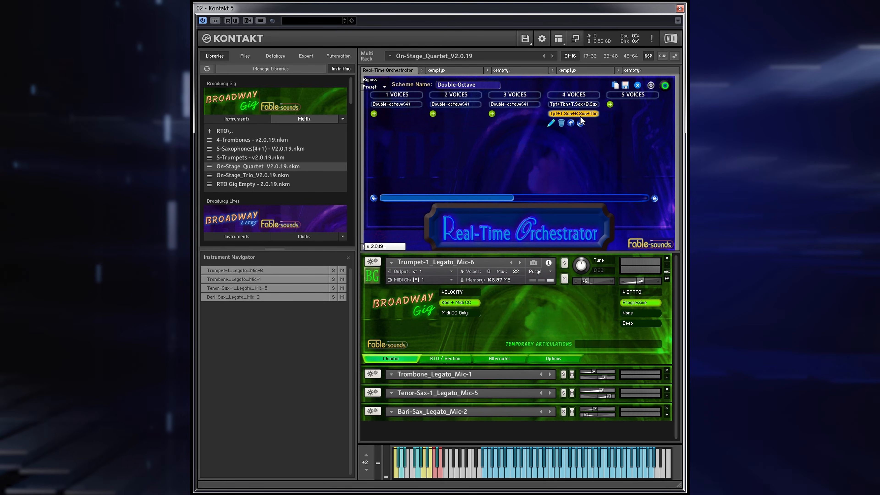
pyautogui.click(551, 123)
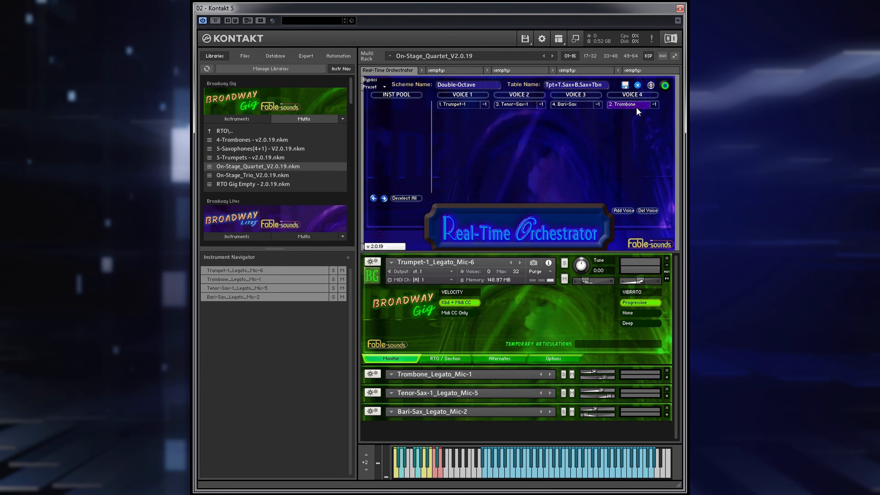
pyautogui.click(575, 108)
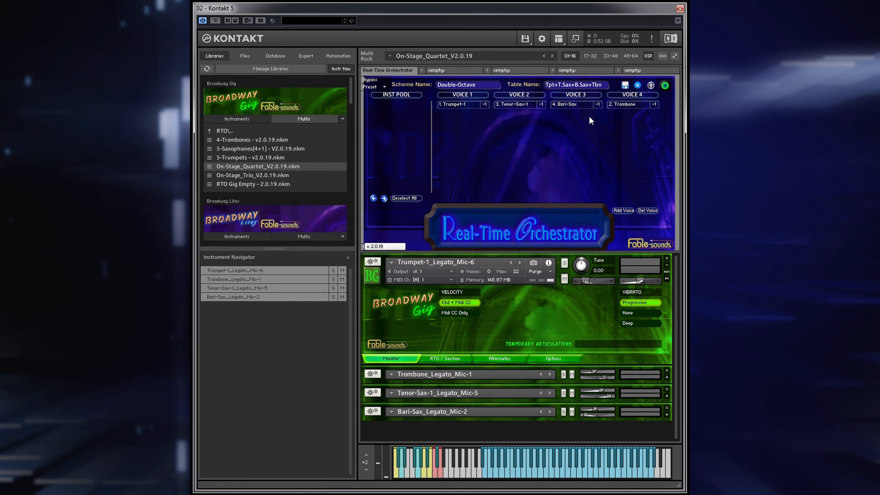
# - Leave the four-voice table and open the one-voice table Double-octave(4) of the Double-Octave scheme to examine its octave settings
pyautogui.click(637, 84)
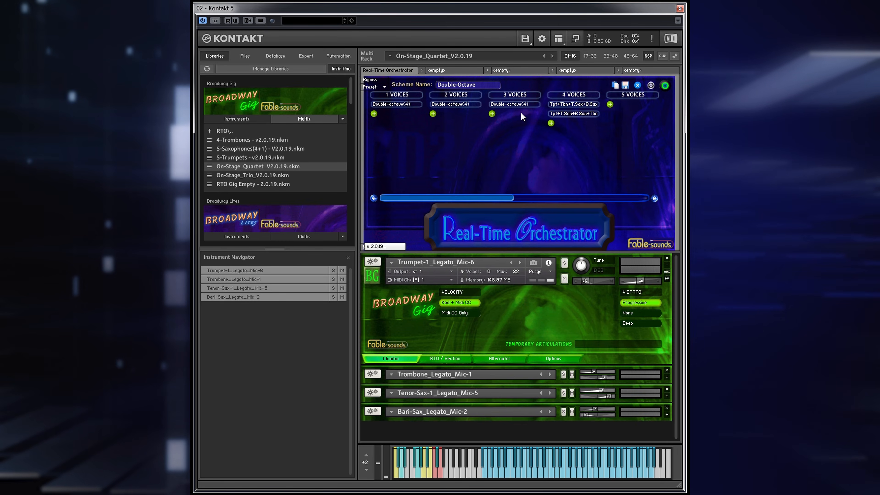
pyautogui.click(398, 104)
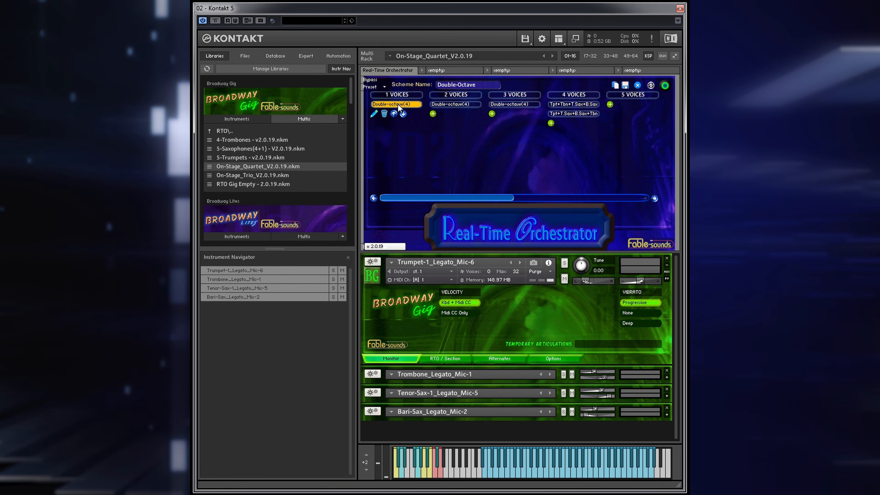
pyautogui.click(373, 114)
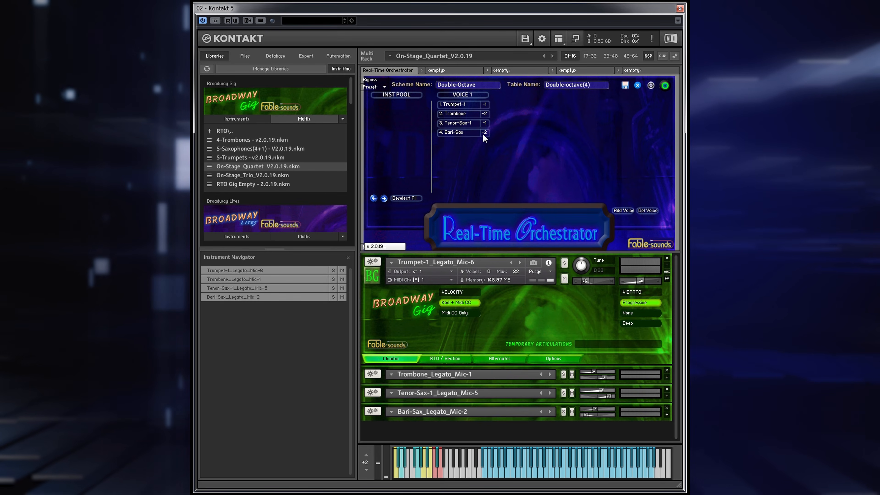
# - Shift the Trombone's octave transposition in Voice 1 down to -4, up to +2, and back to -2
pyautogui.click(487, 112)
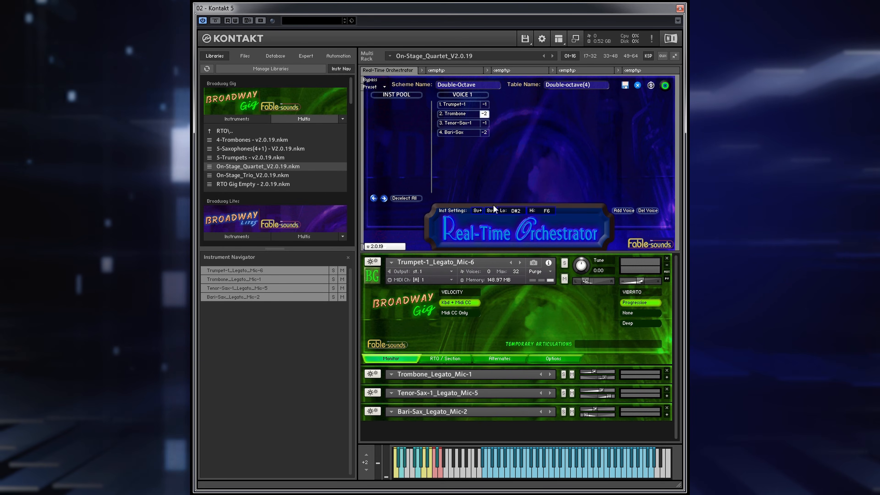
pyautogui.click(490, 211)
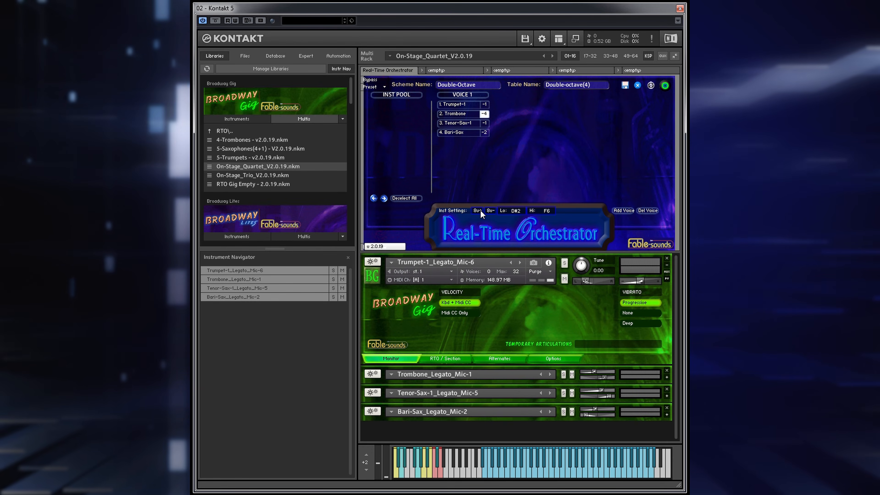
pyautogui.click(480, 210)
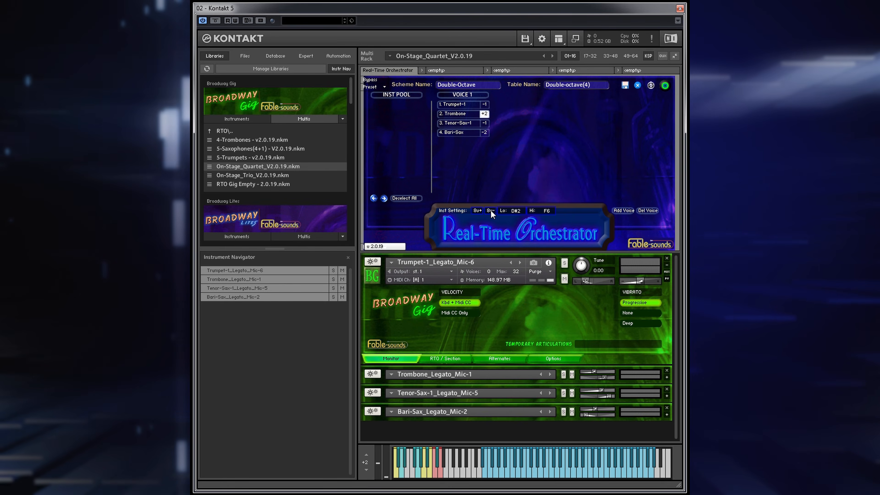
pyautogui.click(491, 210)
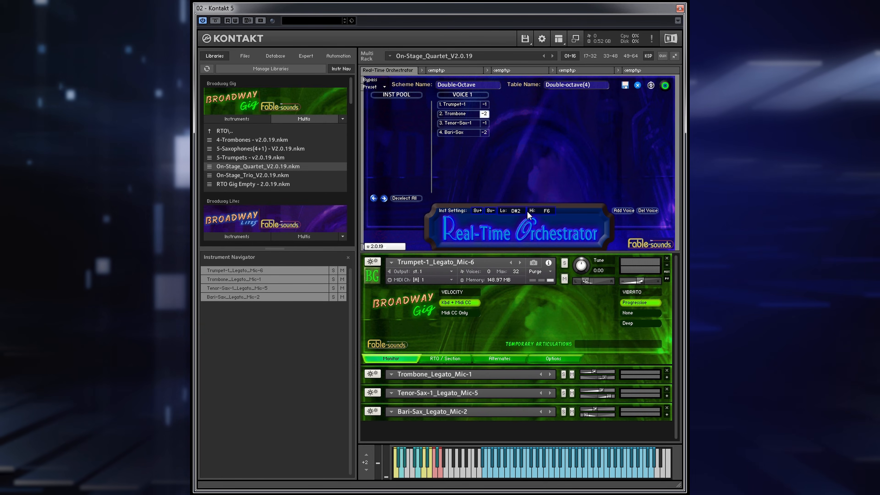
# - Return to the Real-Time Orchestrator overview and make Single-Octave the active orchestration scheme
pyautogui.click(638, 85)
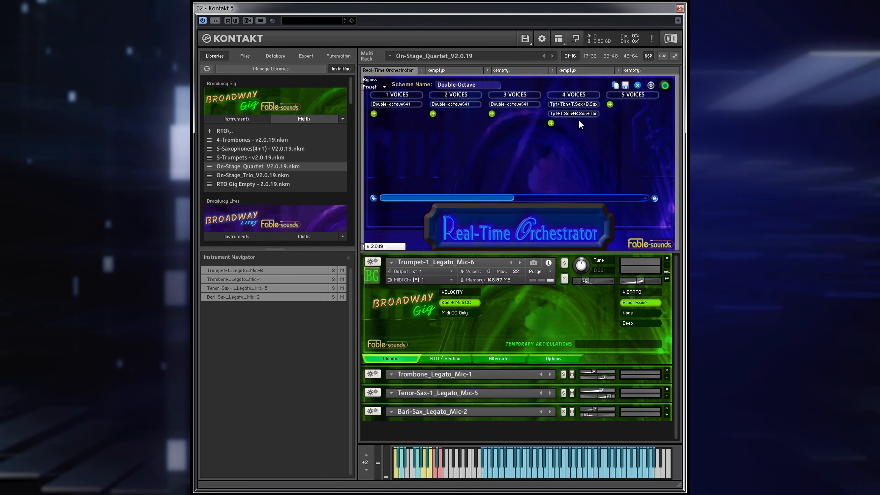
pyautogui.click(638, 83)
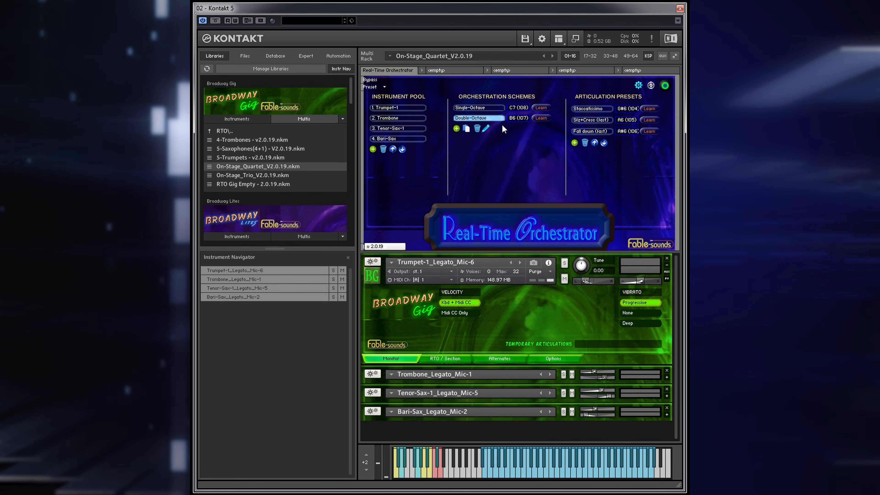
pyautogui.click(494, 105)
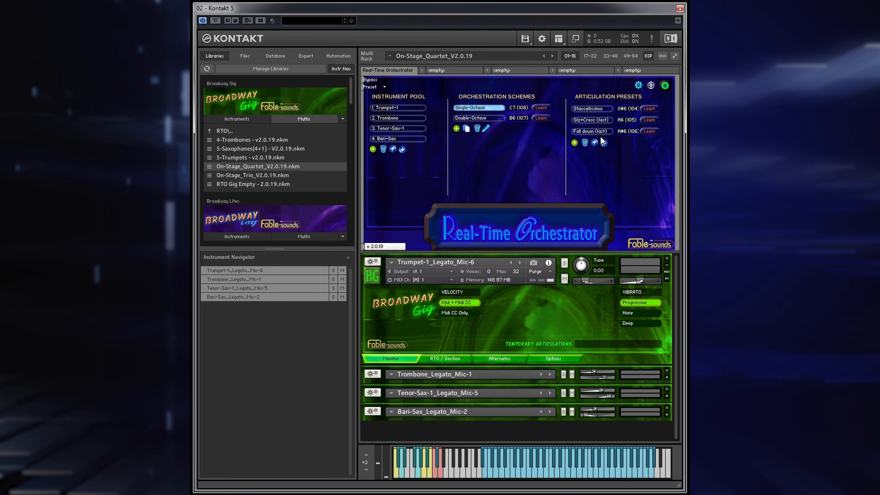
# - Examine the keyswitch articulations offered for a new articulation preset, and leave without adding one
pyautogui.click(572, 141)
pyautogui.click(620, 142)
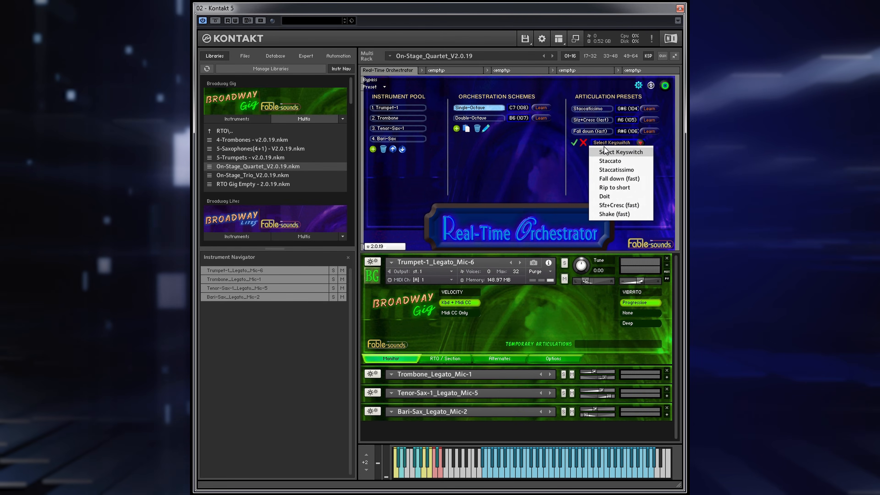
pyautogui.click(584, 143)
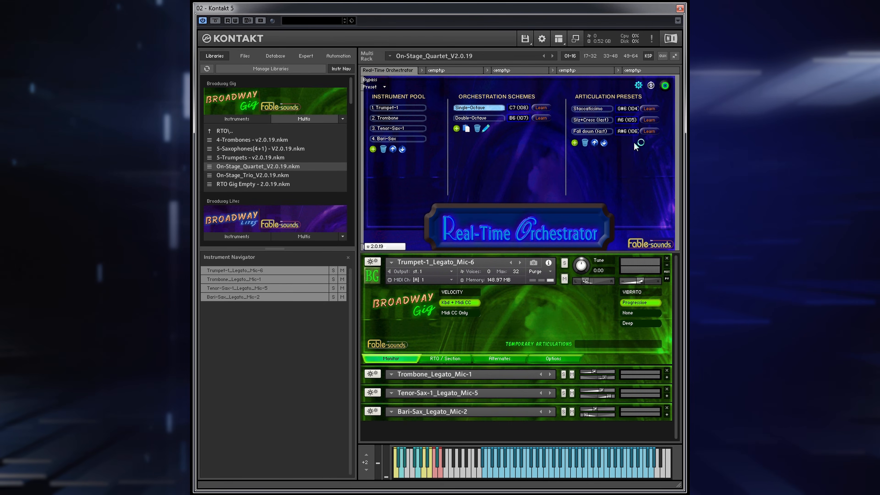
# - Open the Real-Time Orchestrator settings and switch Instrument Key-Switches to Disabled and back to Enabled
pyautogui.click(639, 85)
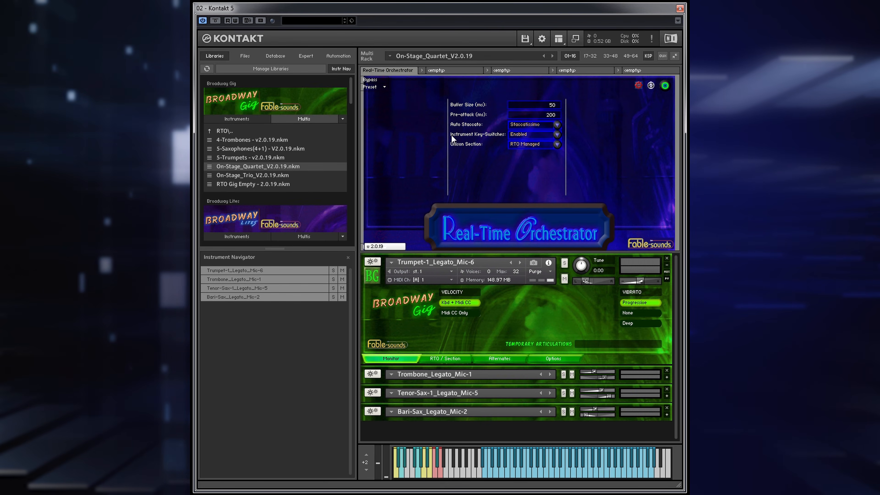
pyautogui.click(542, 134)
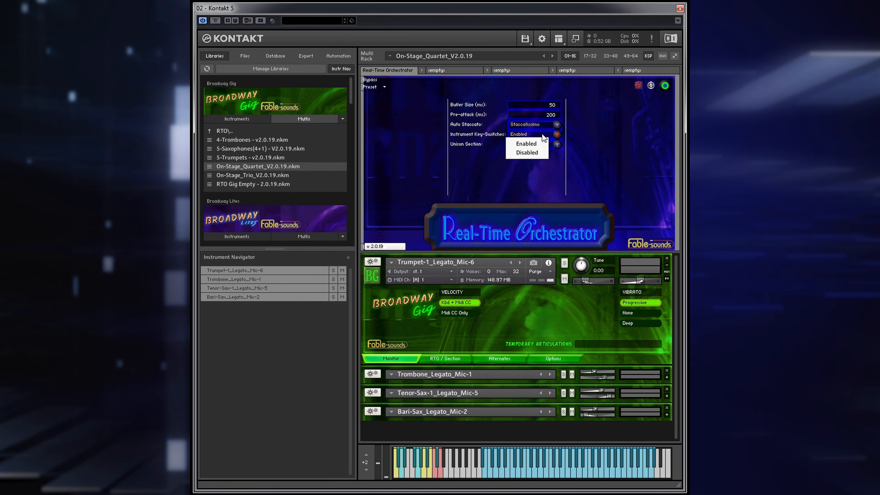
pyautogui.click(531, 154)
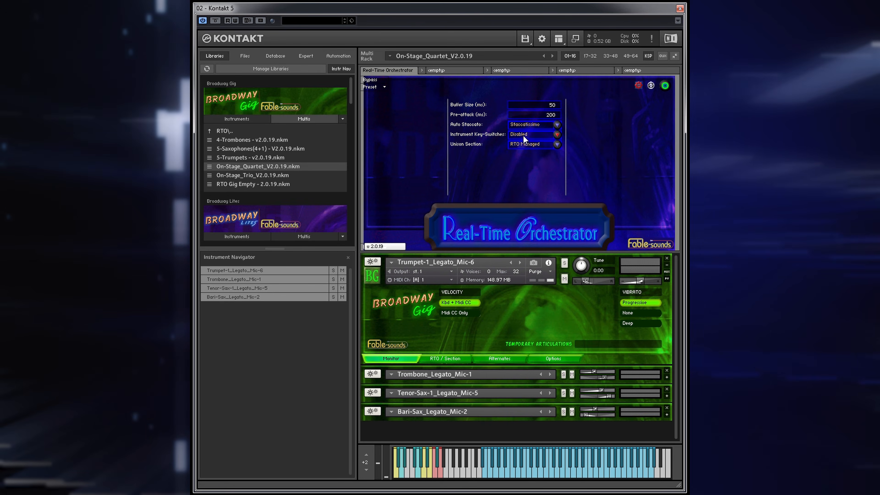
pyautogui.click(547, 134)
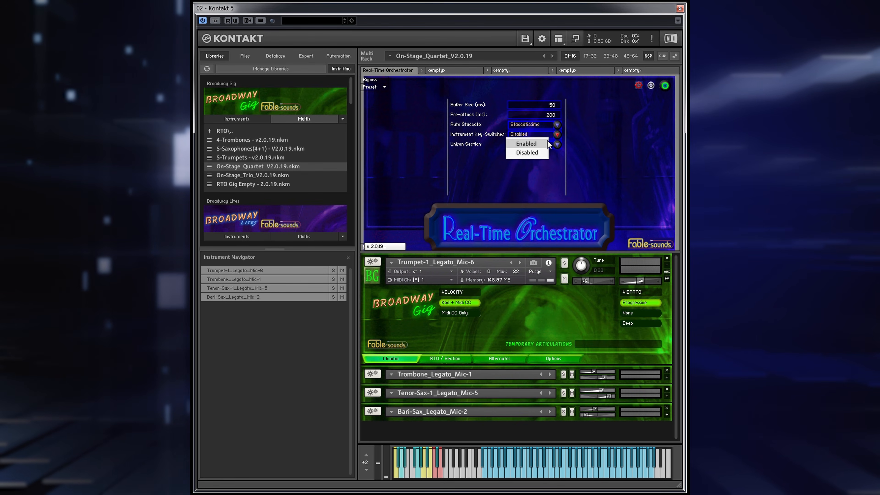
pyautogui.click(539, 154)
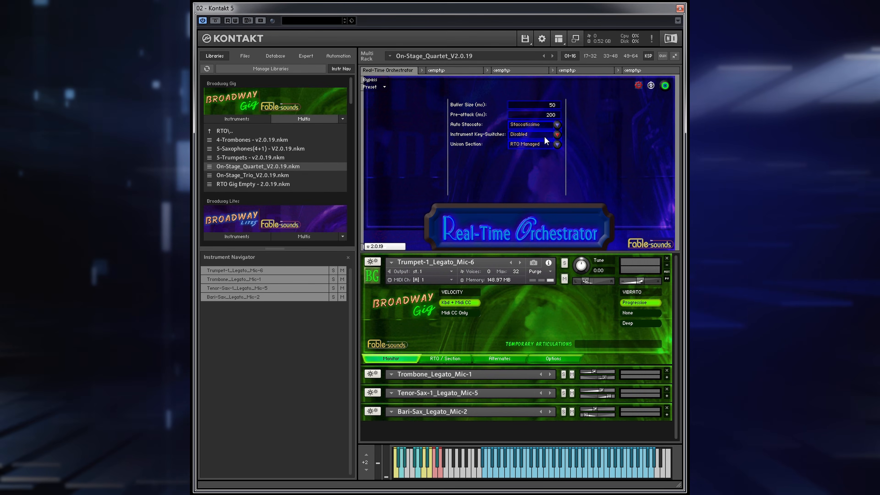
pyautogui.click(545, 136)
pyautogui.click(531, 143)
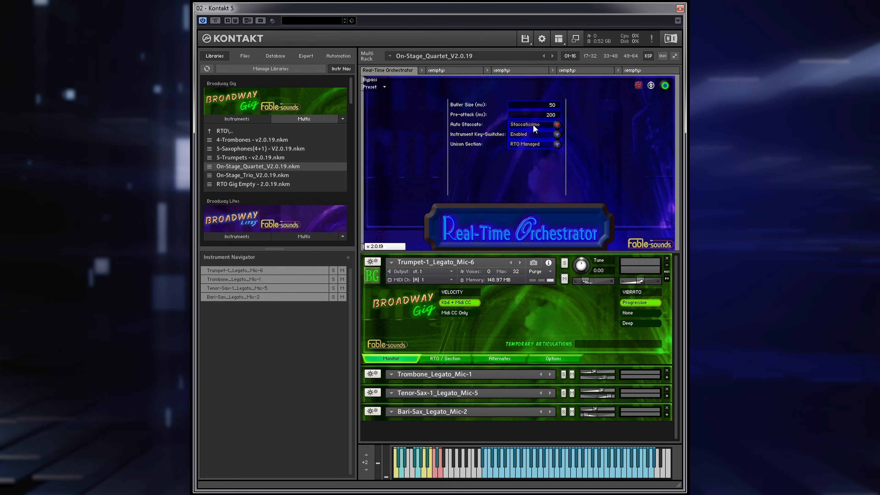
# - Review the Auto Staccato choices, keep Staccatissimo, and leave the Real-Time Orchestrator settings
pyautogui.click(539, 123)
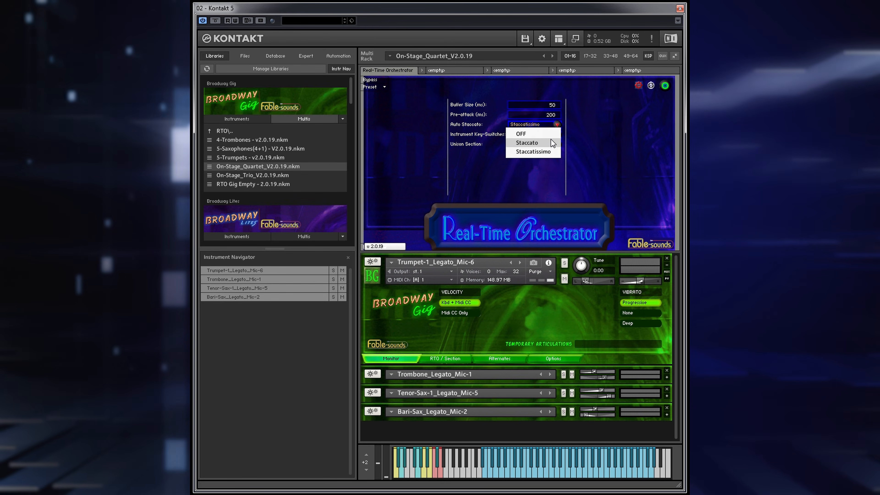
pyautogui.click(550, 152)
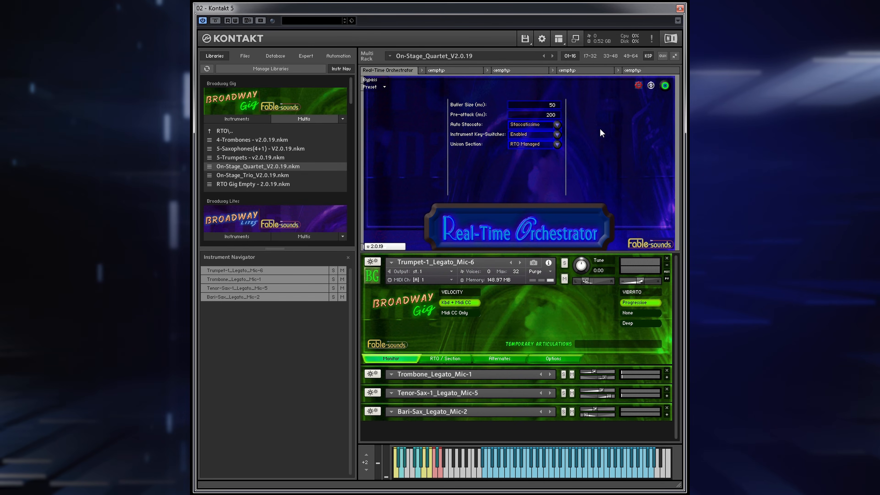
pyautogui.click(638, 85)
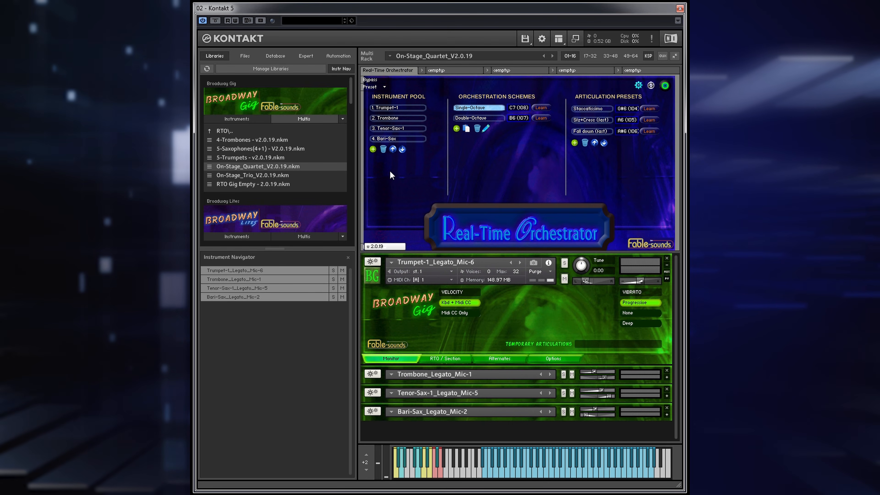
# - Load the Broadway Gig multi 4-Trombones - v2.0.19.nkm
pyautogui.doubleClick(249, 138)
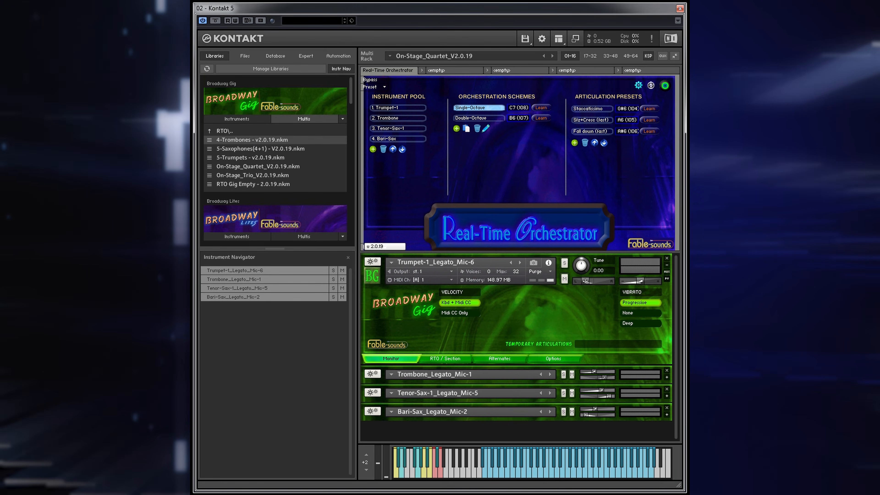